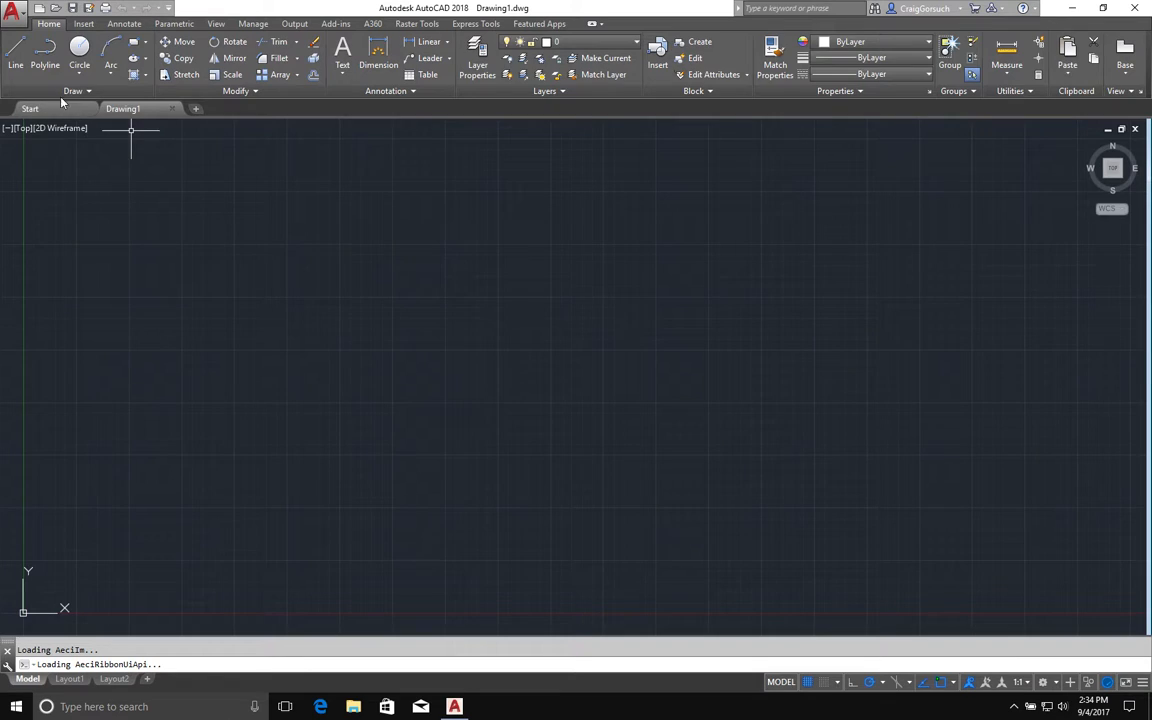
# Draw a rectangle about 14 by 7 units in the lower-left part of the drawing
pyautogui.click(136, 45)
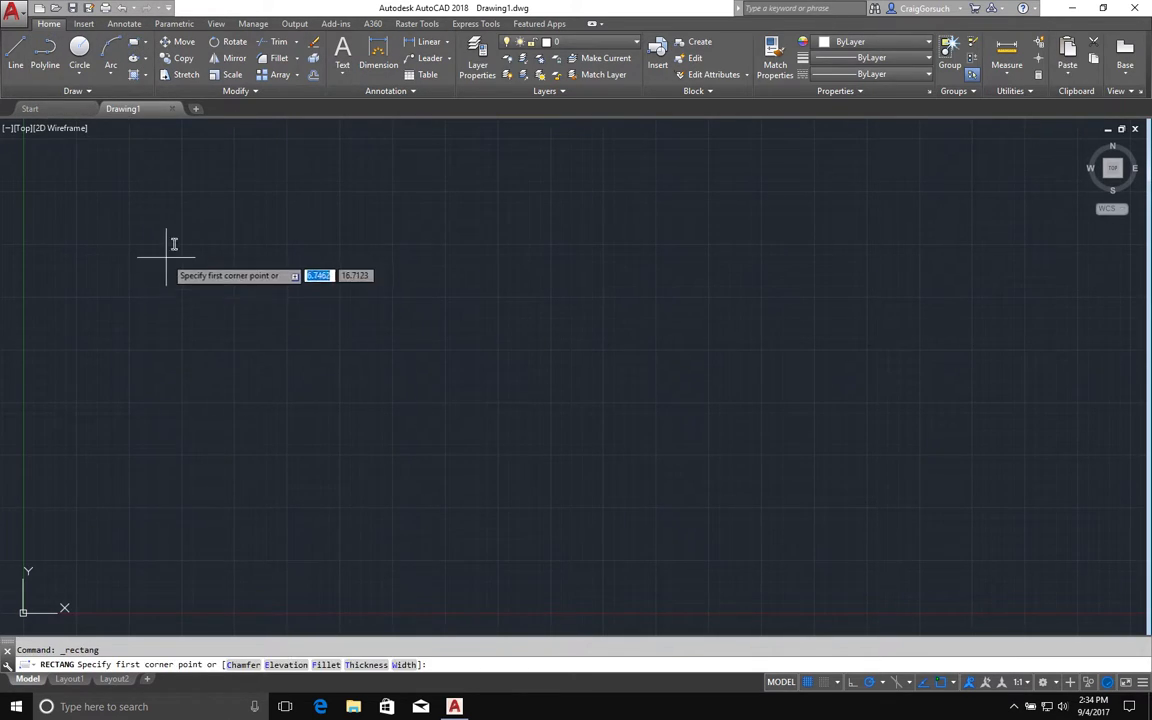
pyautogui.click(184, 350)
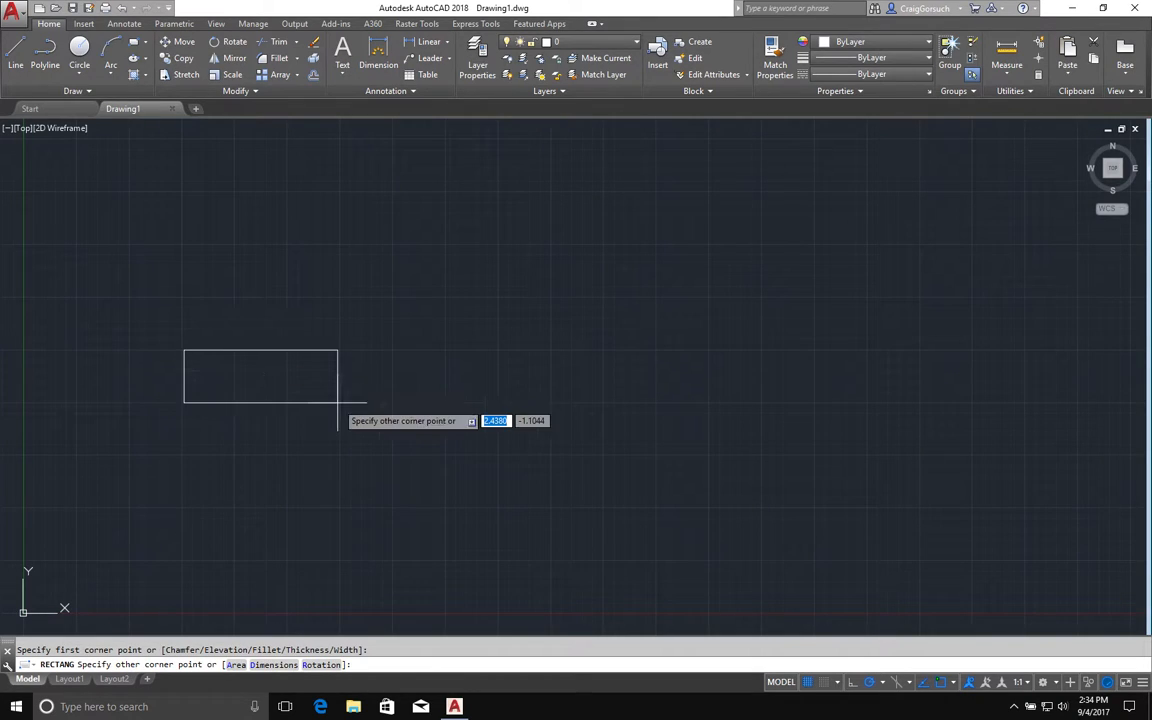
pyautogui.click(472, 489)
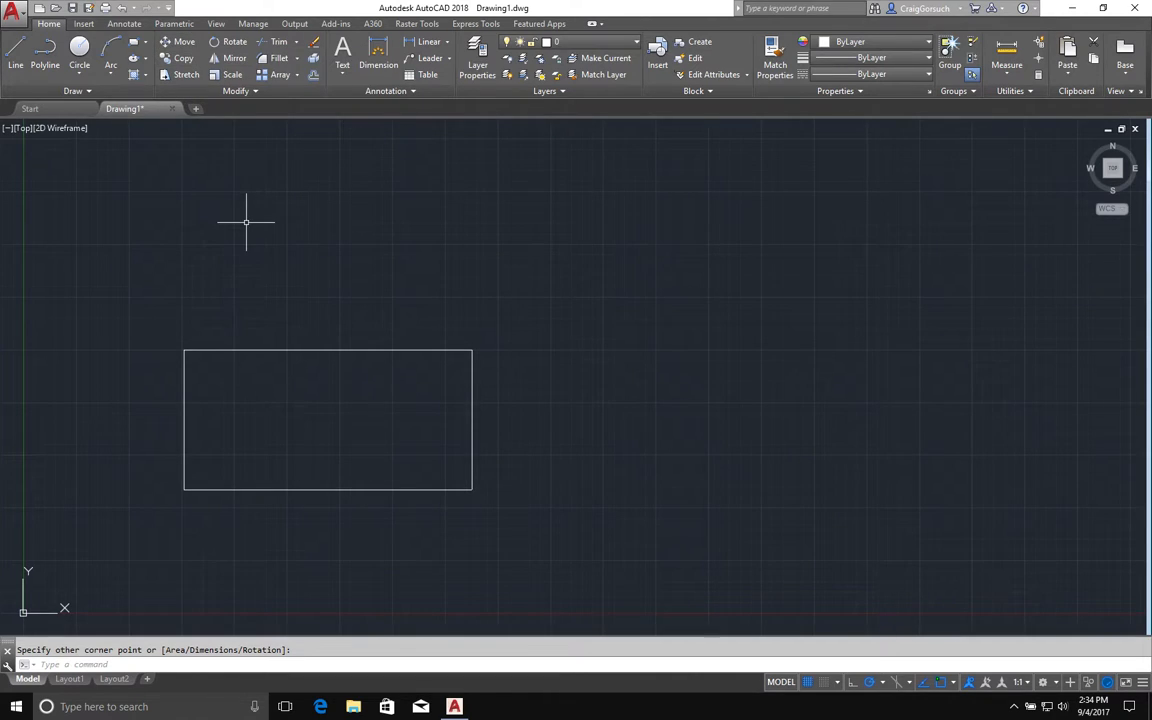
# Move the rectangle 5 units horizontally to the right, using a base point picked above it
pyautogui.write('m')
pyautogui.press('Return')
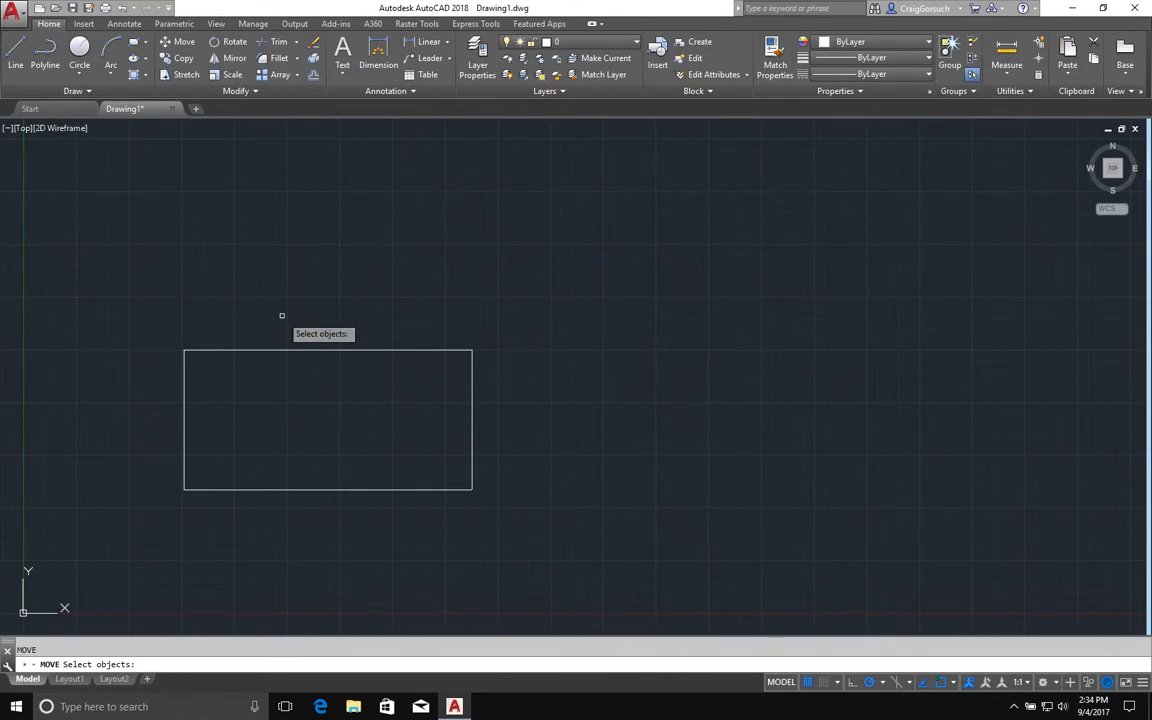
pyautogui.click(264, 350)
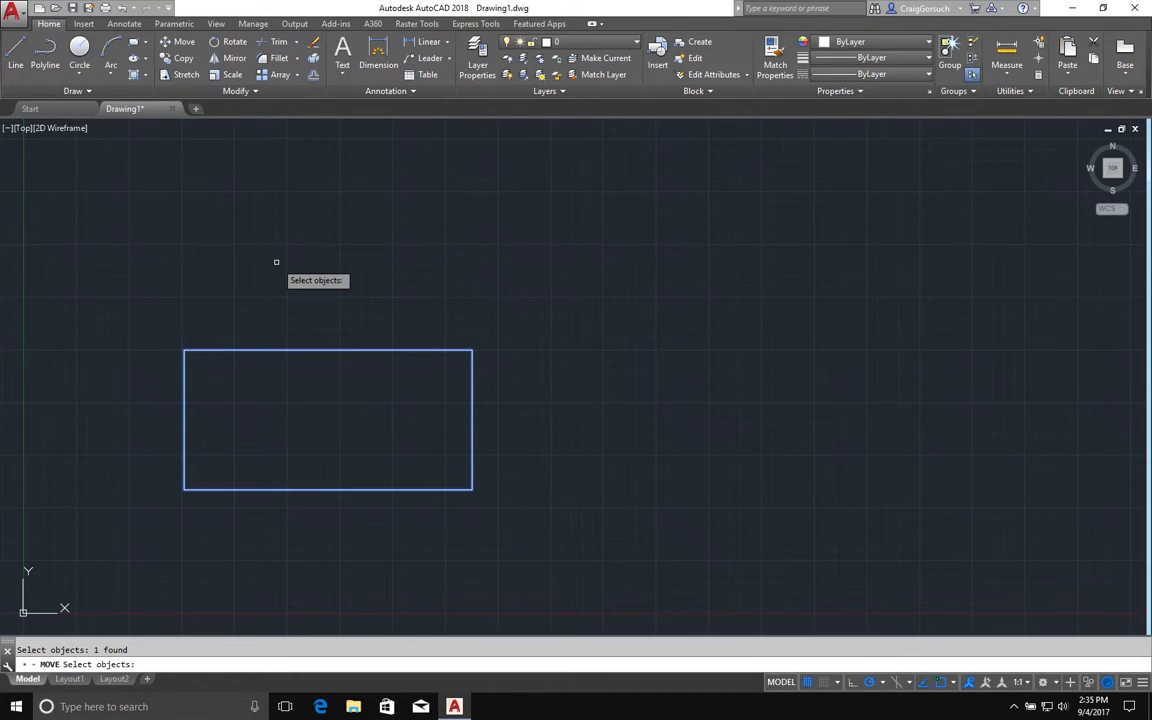
pyautogui.press('Return')
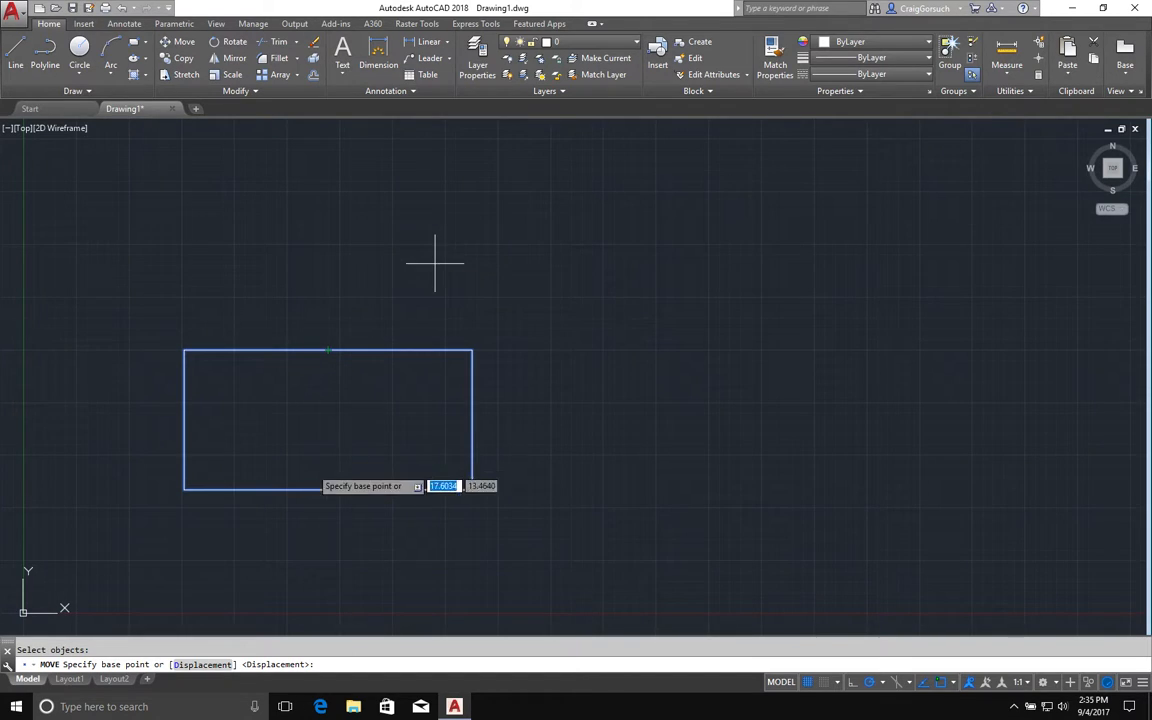
pyautogui.click(214, 255)
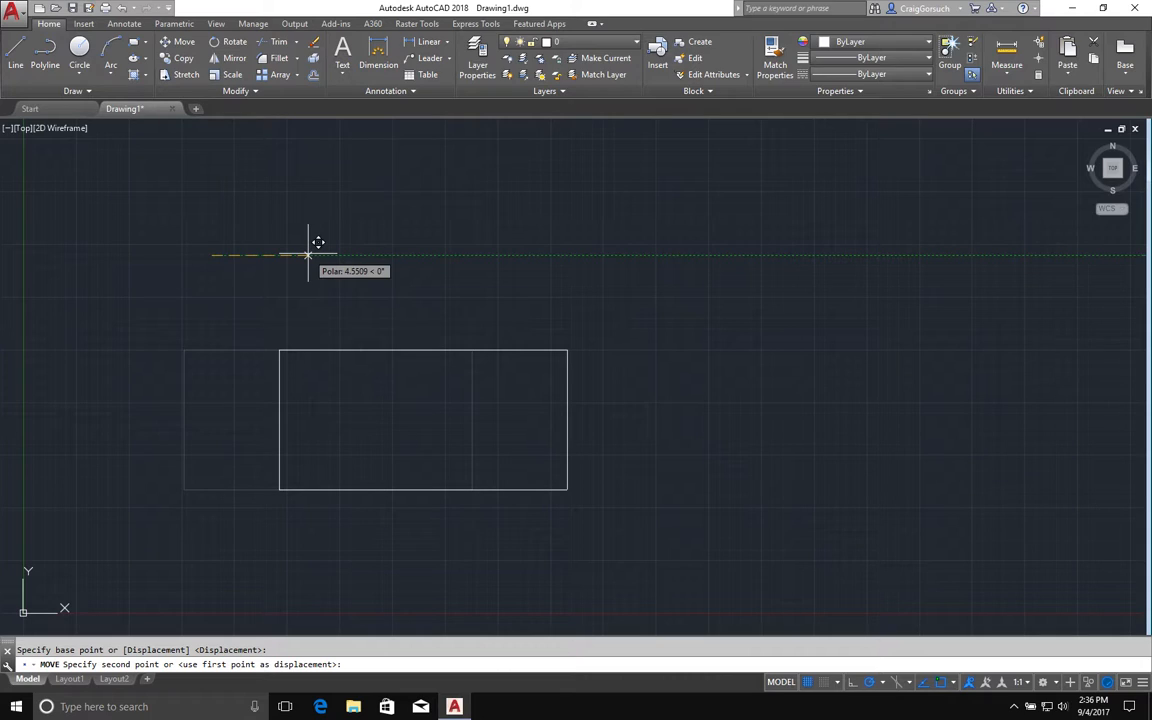
pyautogui.write('5')
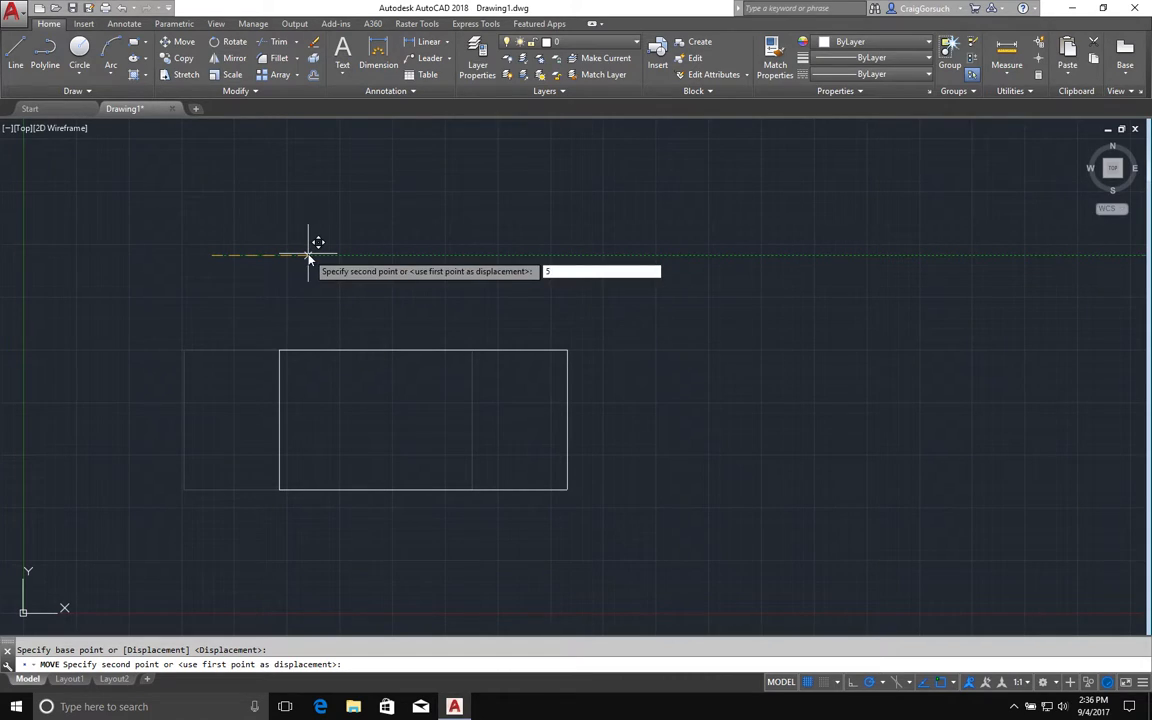
pyautogui.press('Return')
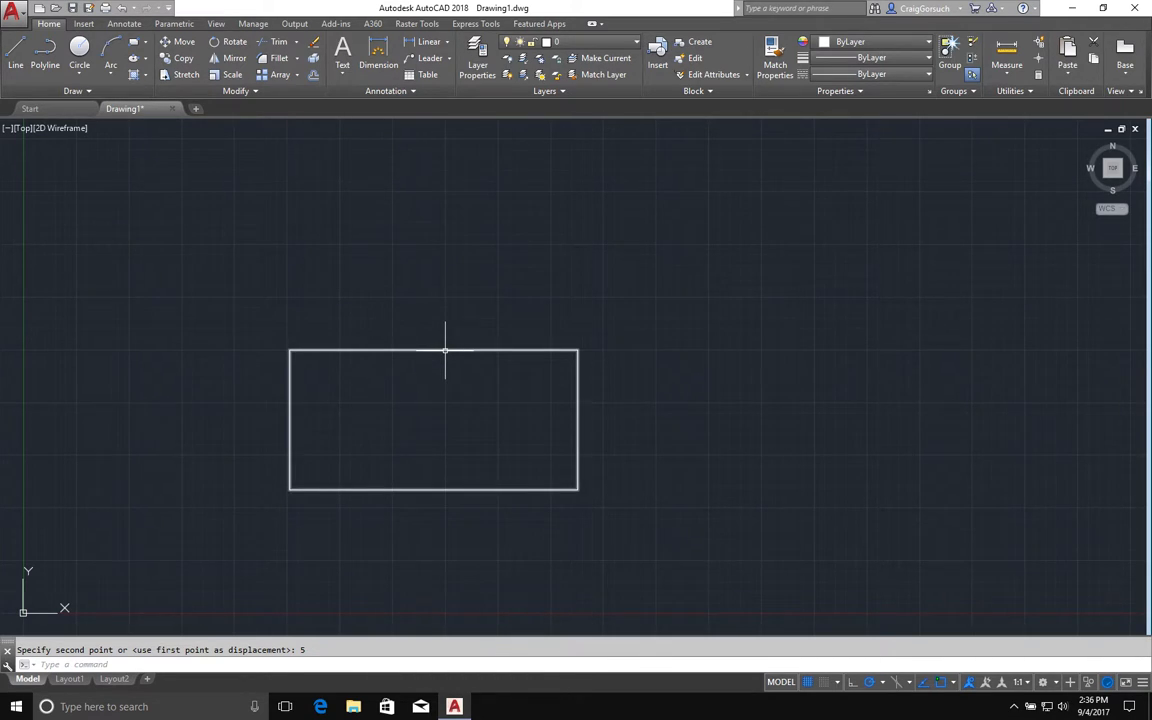
# Try to select the rectangle for another move using a selection box and a window lasso
pyautogui.press('Return')
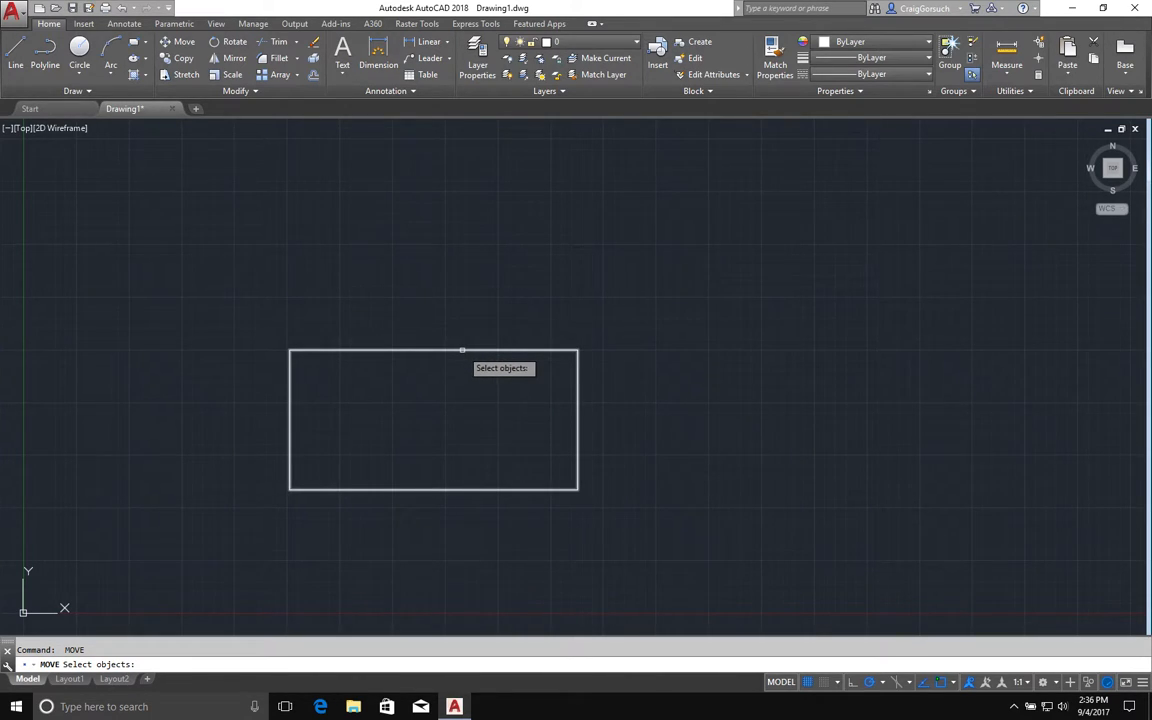
pyautogui.click(242, 309)
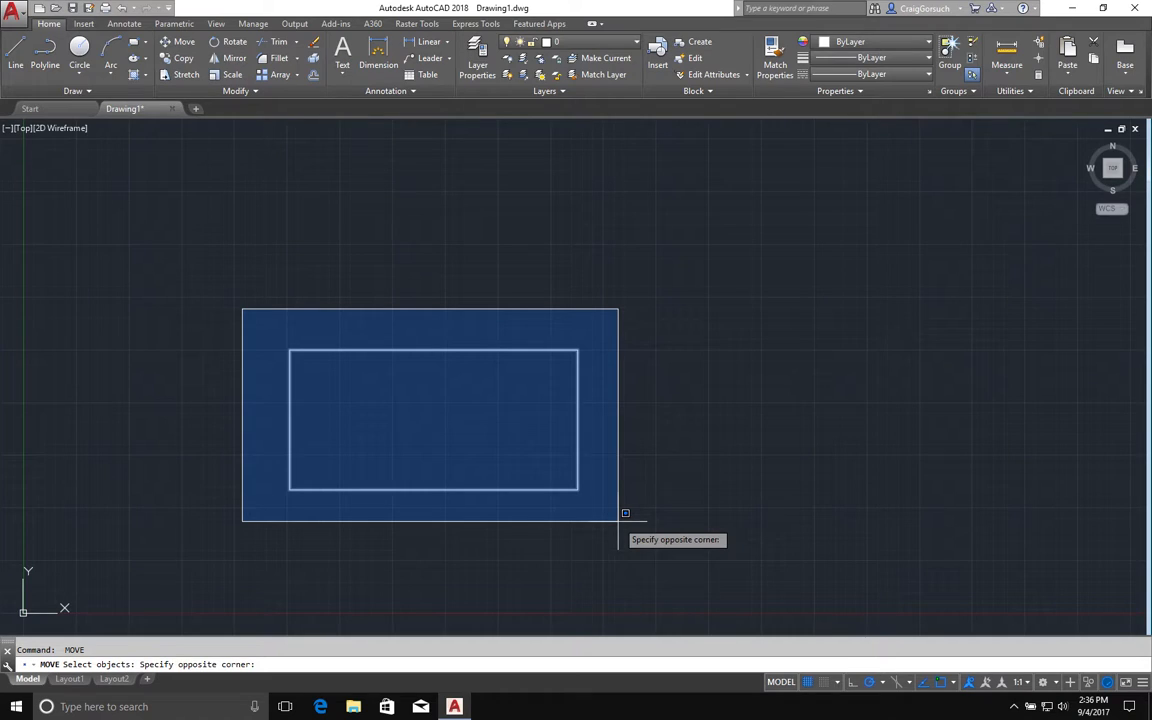
pyautogui.click(168, 291)
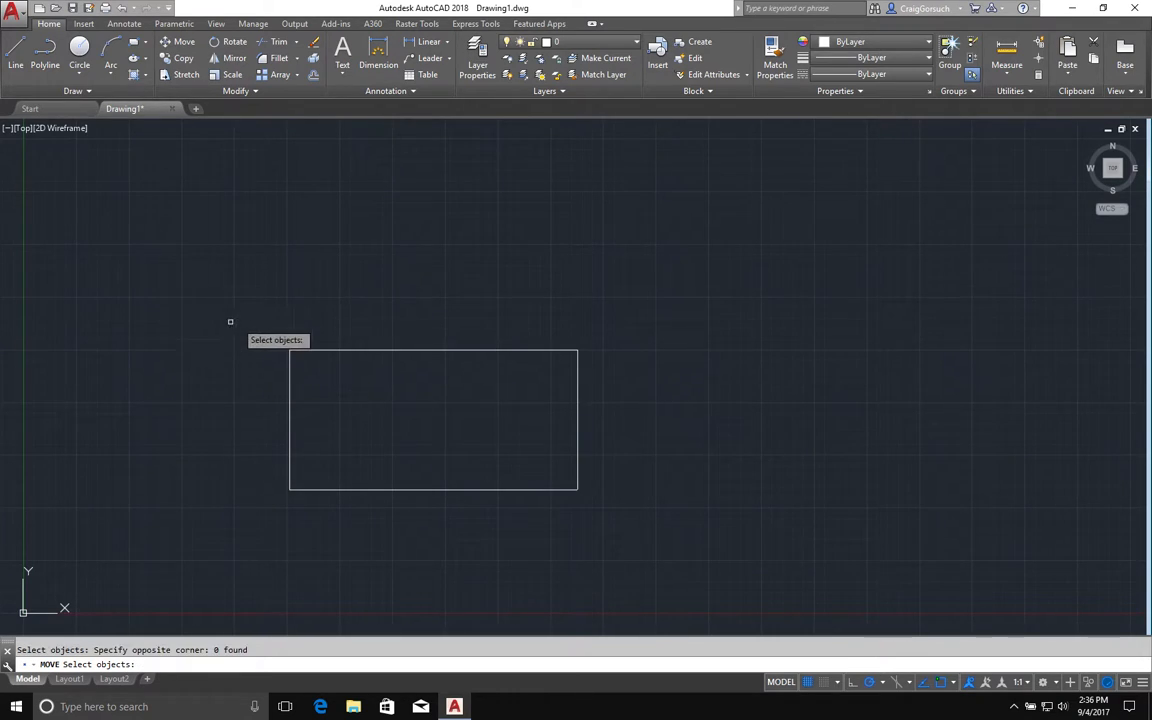
pyautogui.moveTo(255, 318)
pyautogui.mouseDown()
pyautogui.moveTo(350, 311)
pyautogui.moveTo(635, 339)
pyautogui.moveTo(634, 430)
pyautogui.moveTo(619, 504)
pyautogui.moveTo(568, 535)
pyautogui.moveTo(236, 531)
pyautogui.moveTo(231, 514)
pyautogui.moveTo(257, 497)
pyautogui.moveTo(301, 506)
pyautogui.moveTo(337, 458)
pyautogui.moveTo(267, 400)
pyautogui.moveTo(239, 404)
pyautogui.mouseUp()
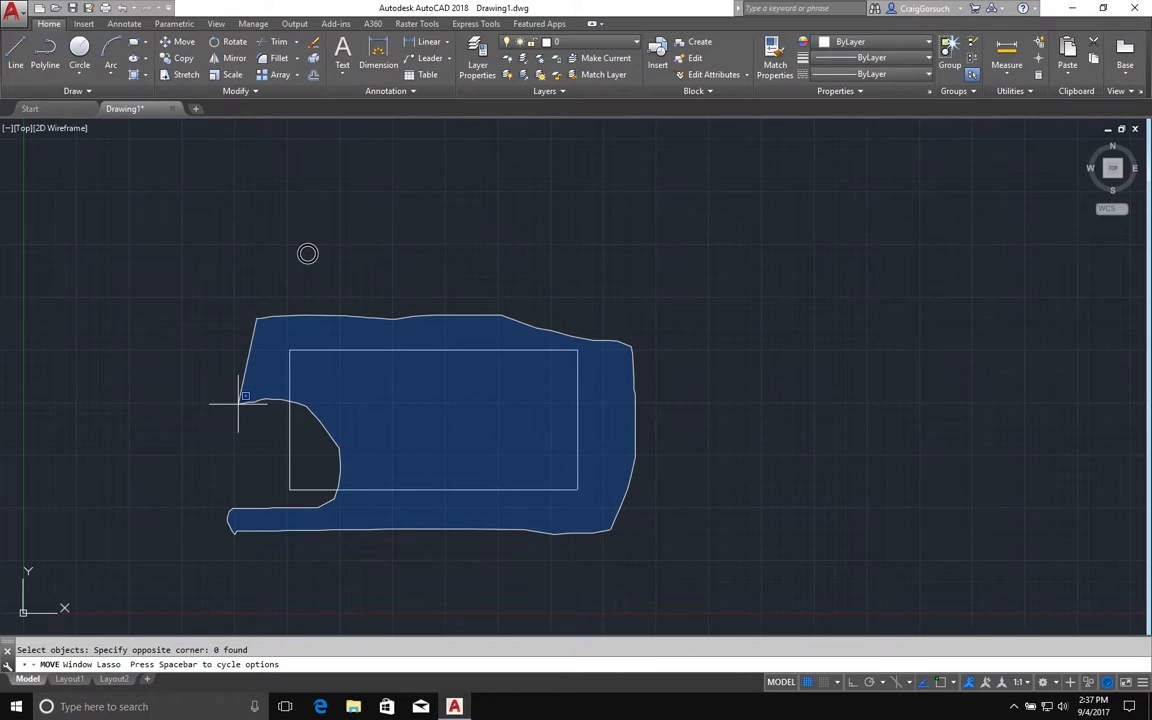
pyautogui.moveTo(239, 403); pyautogui.dragTo(239, 400)
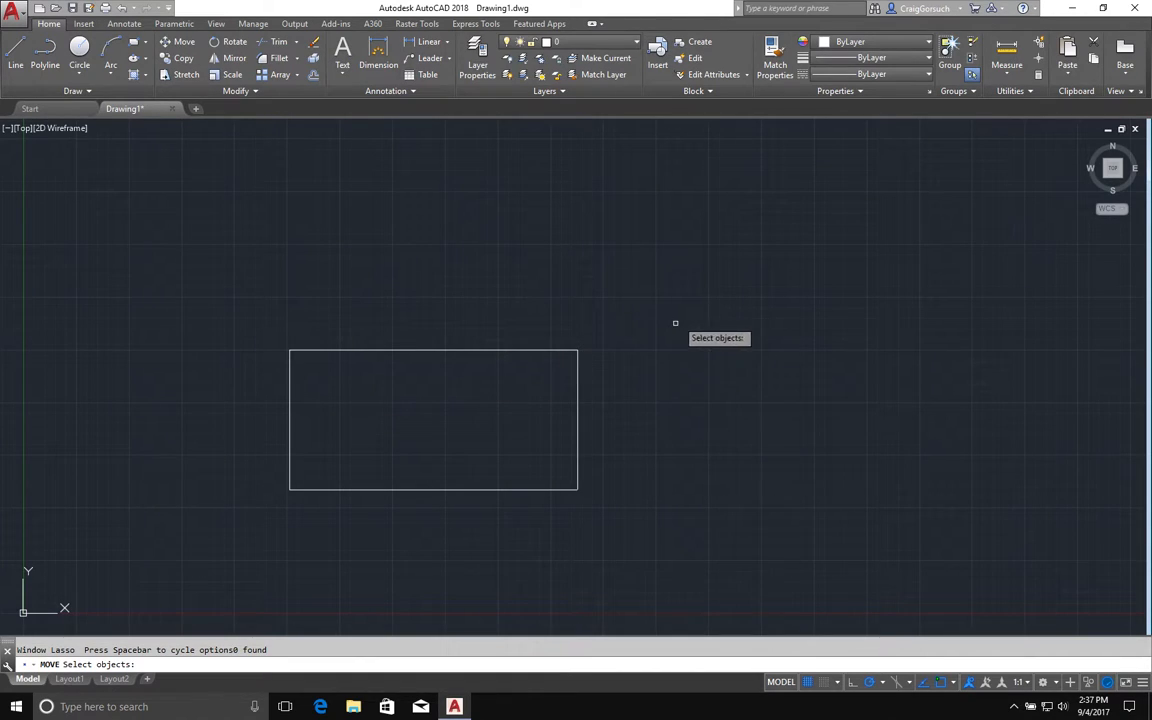
# Select the rectangle with crossing selections and move it from its right edge's midpoint to its original top edge's midpoint
pyautogui.moveTo(665, 317)
pyautogui.mouseDown()
pyautogui.moveTo(565, 320)
pyautogui.moveTo(542, 386)
pyautogui.moveTo(560, 419)
pyautogui.moveTo(608, 437)
pyautogui.moveTo(663, 501)
pyautogui.mouseUp()
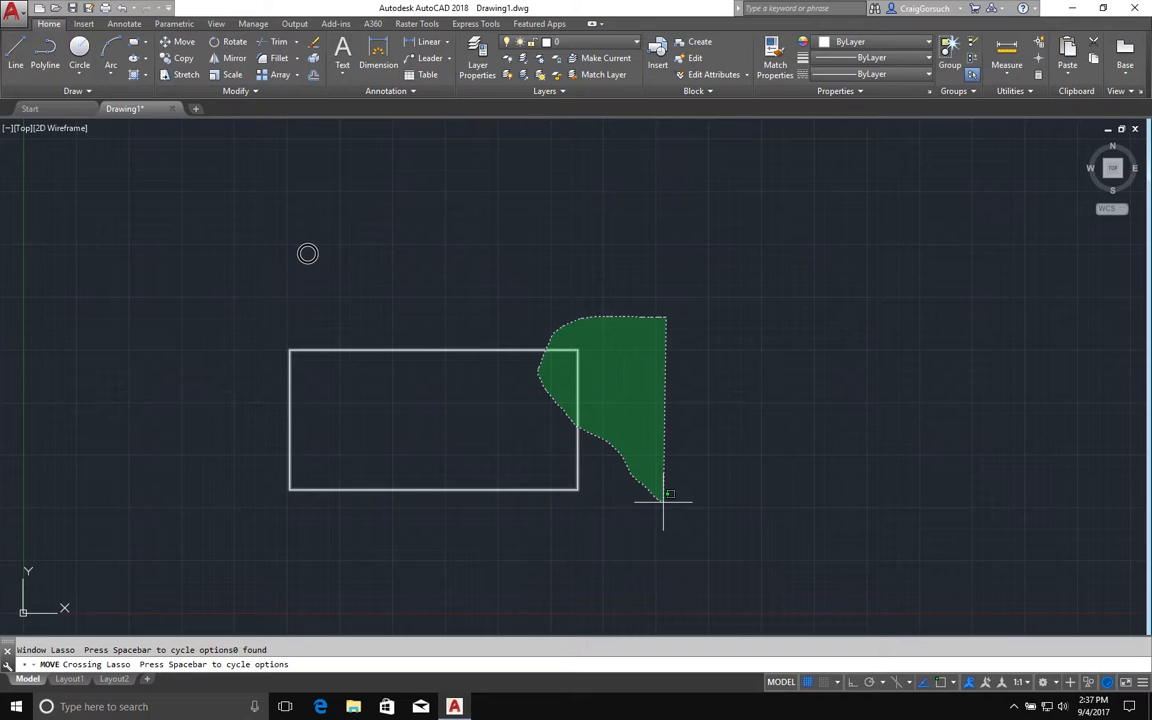
pyautogui.moveTo(663, 501); pyautogui.dragTo(663, 501)
pyautogui.click(663, 499)
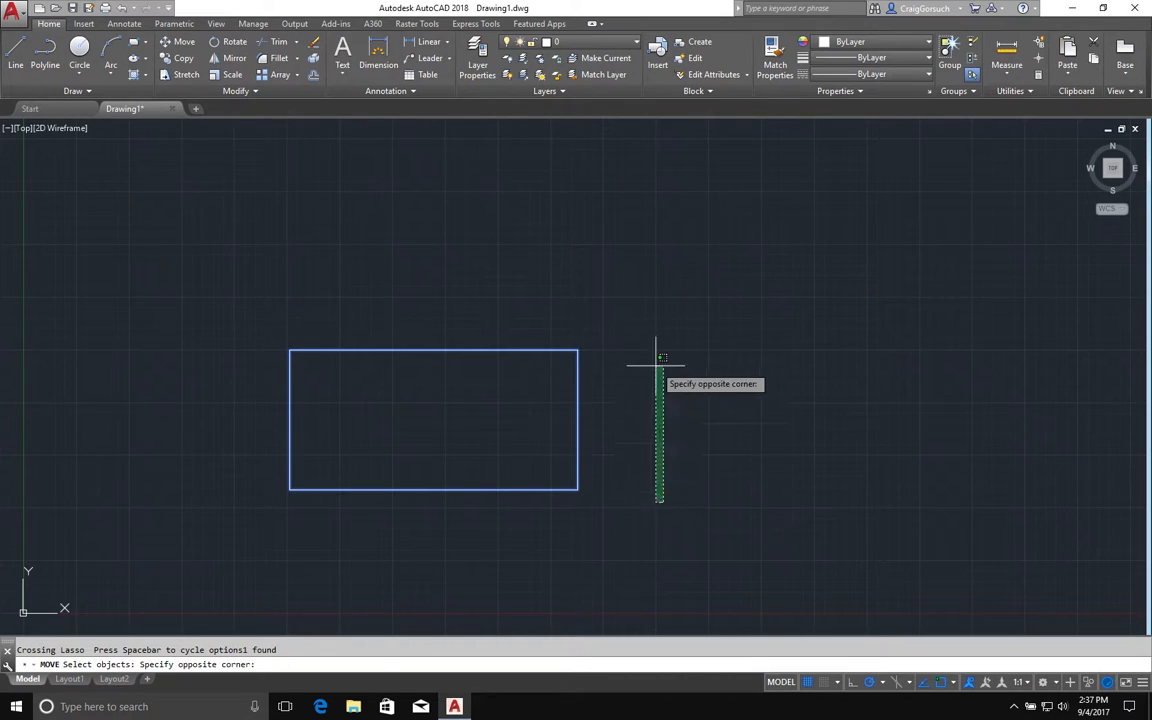
pyautogui.click(688, 367)
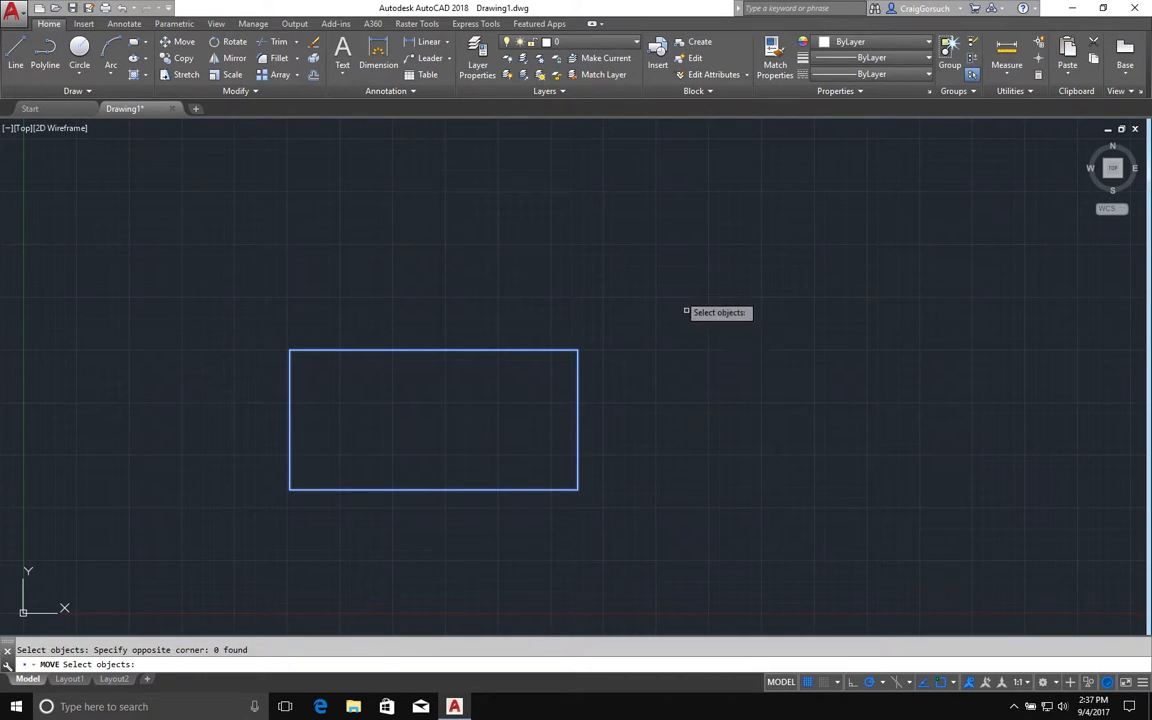
pyautogui.click(630, 310)
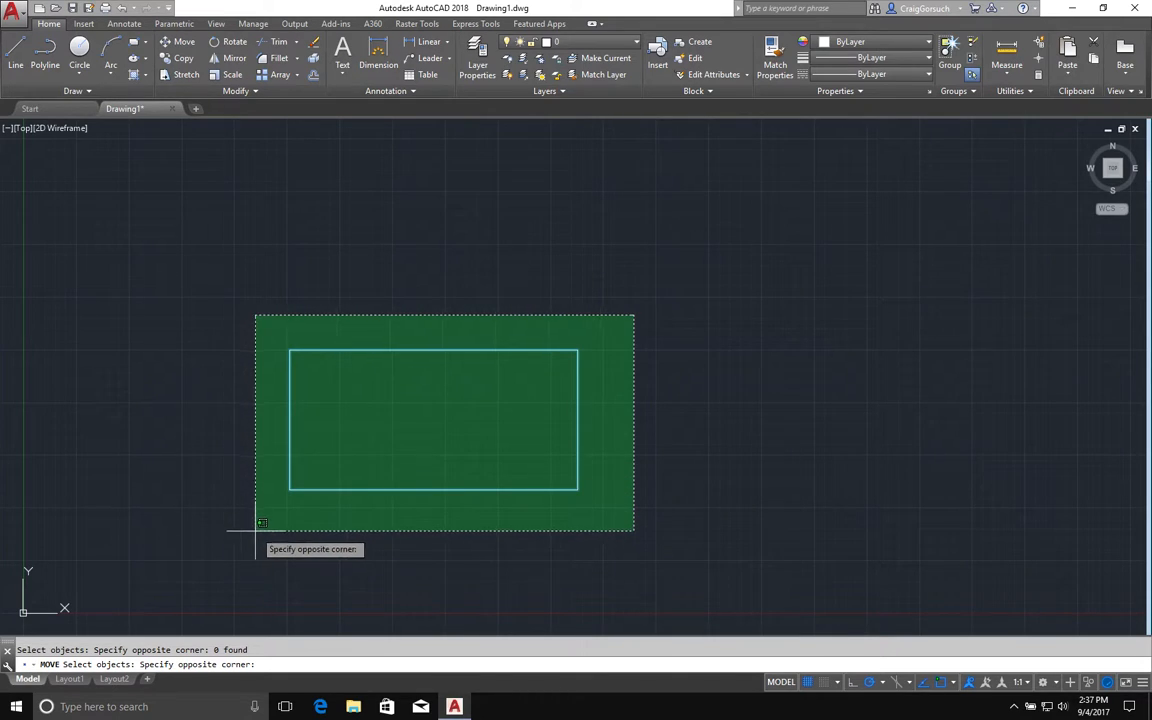
pyautogui.click(392, 522)
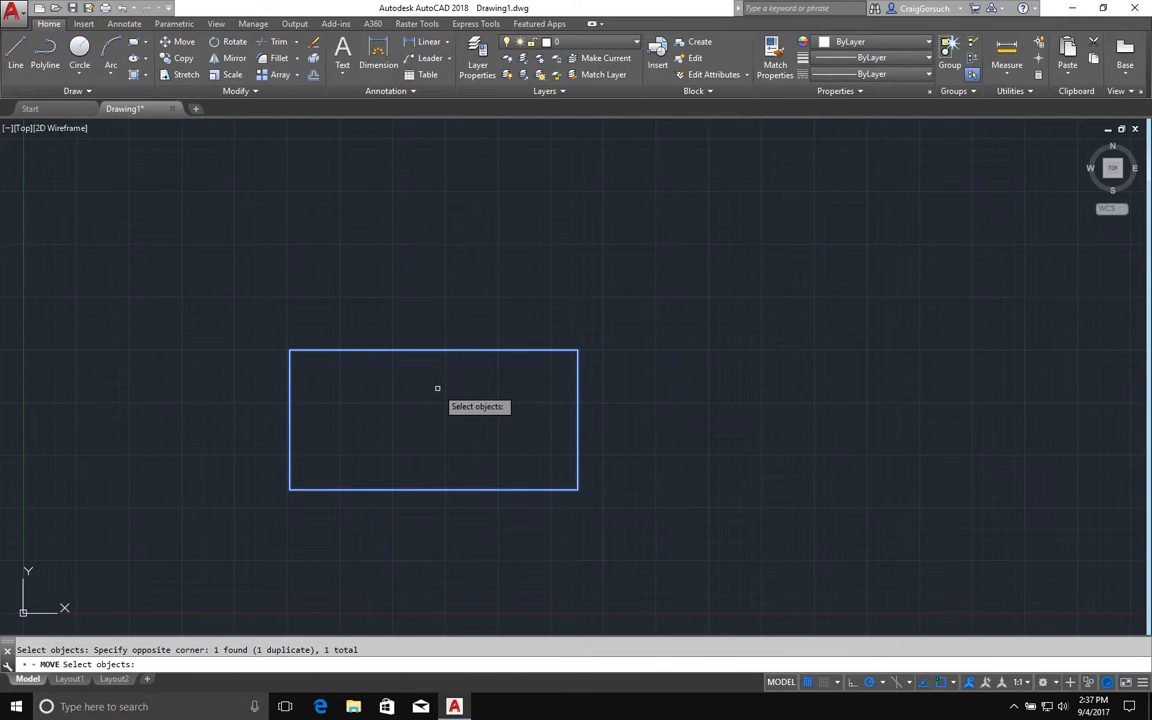
pyautogui.press('Return')
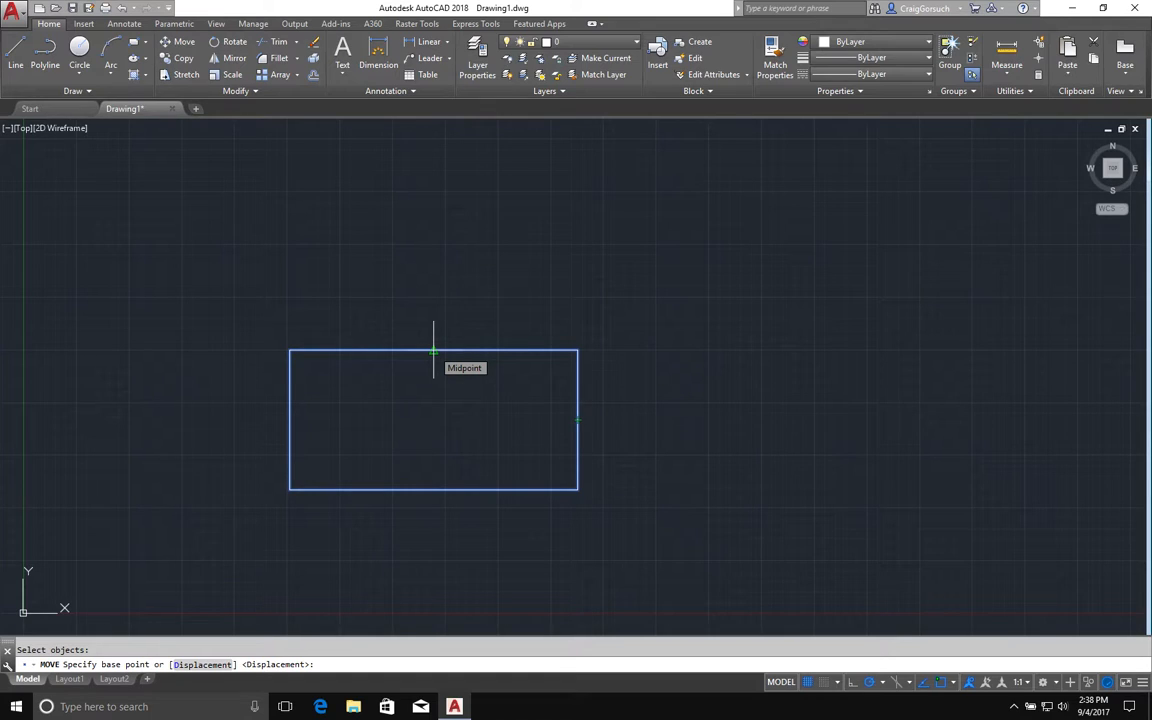
pyautogui.click(577, 419)
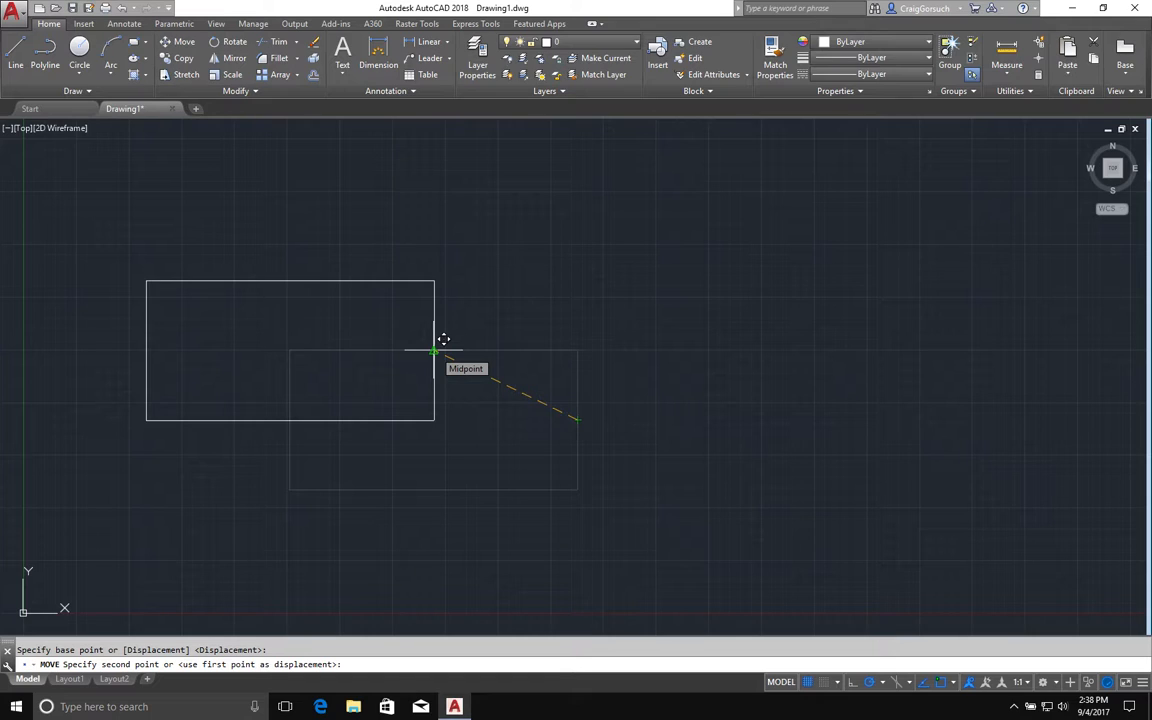
pyautogui.click(434, 350)
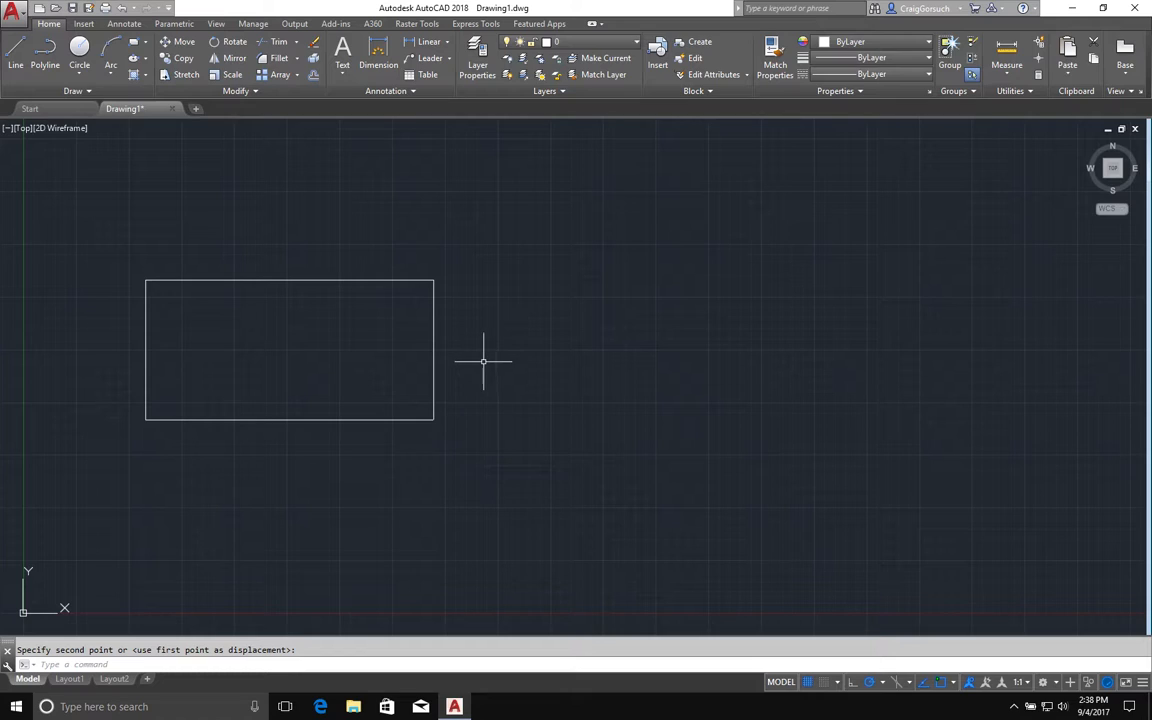
# Relocate the selected rectangle directly by its top edge, first up and to the right, then straight down
pyautogui.press('Escape')
pyautogui.click(432, 342)
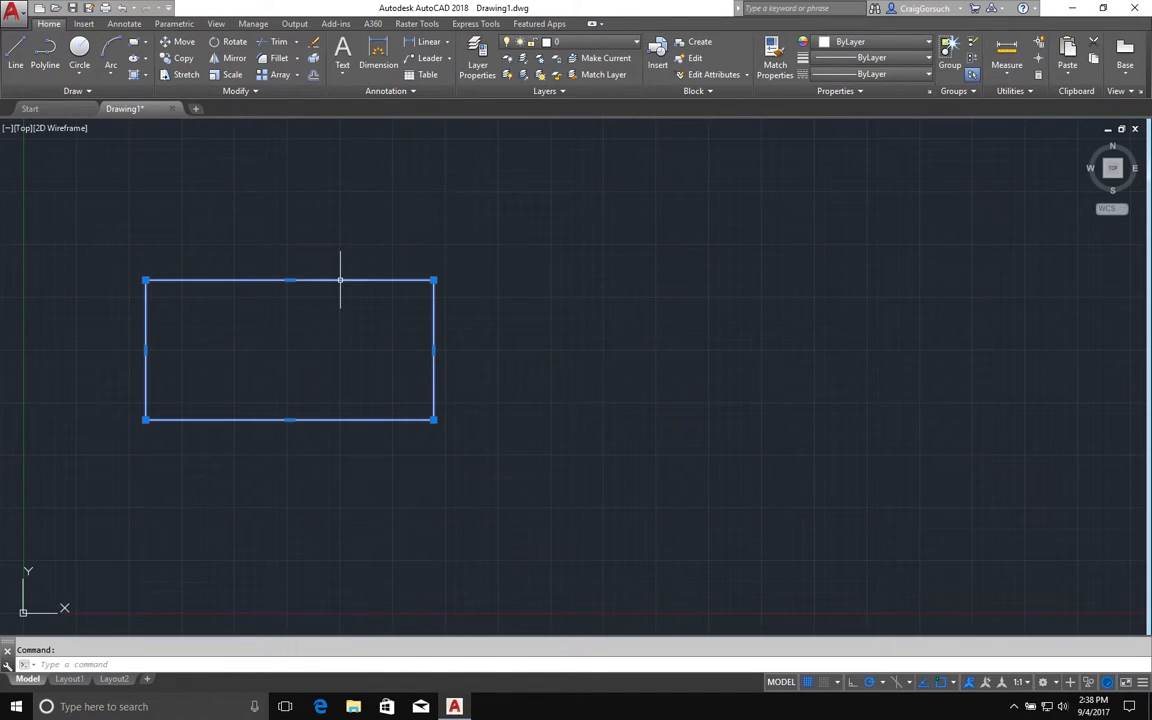
pyautogui.moveTo(340, 281); pyautogui.dragTo(407, 230)
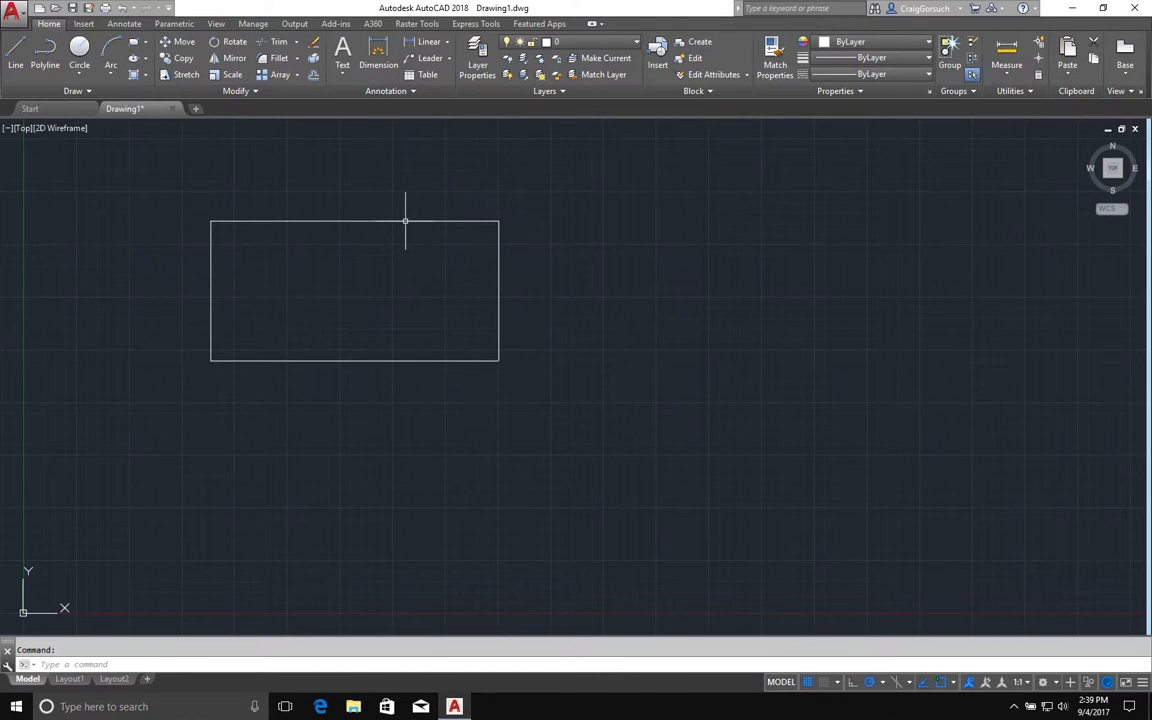
pyautogui.click(440, 220)
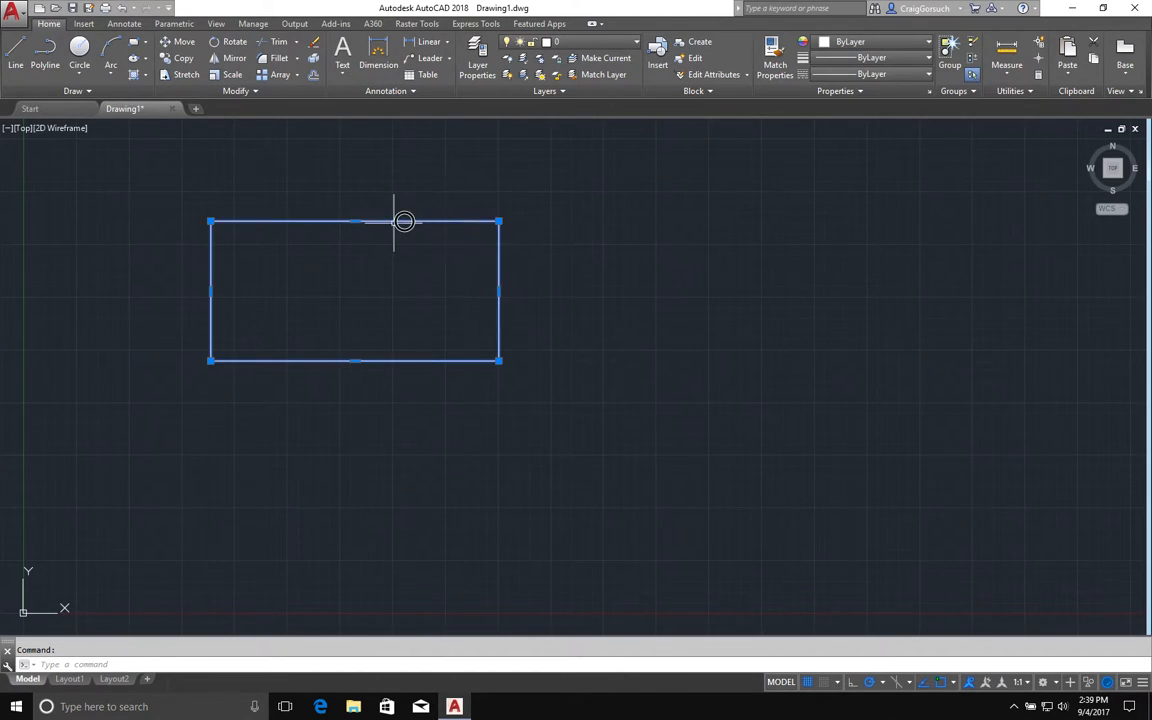
pyautogui.moveTo(431, 220); pyautogui.dragTo(432, 325)
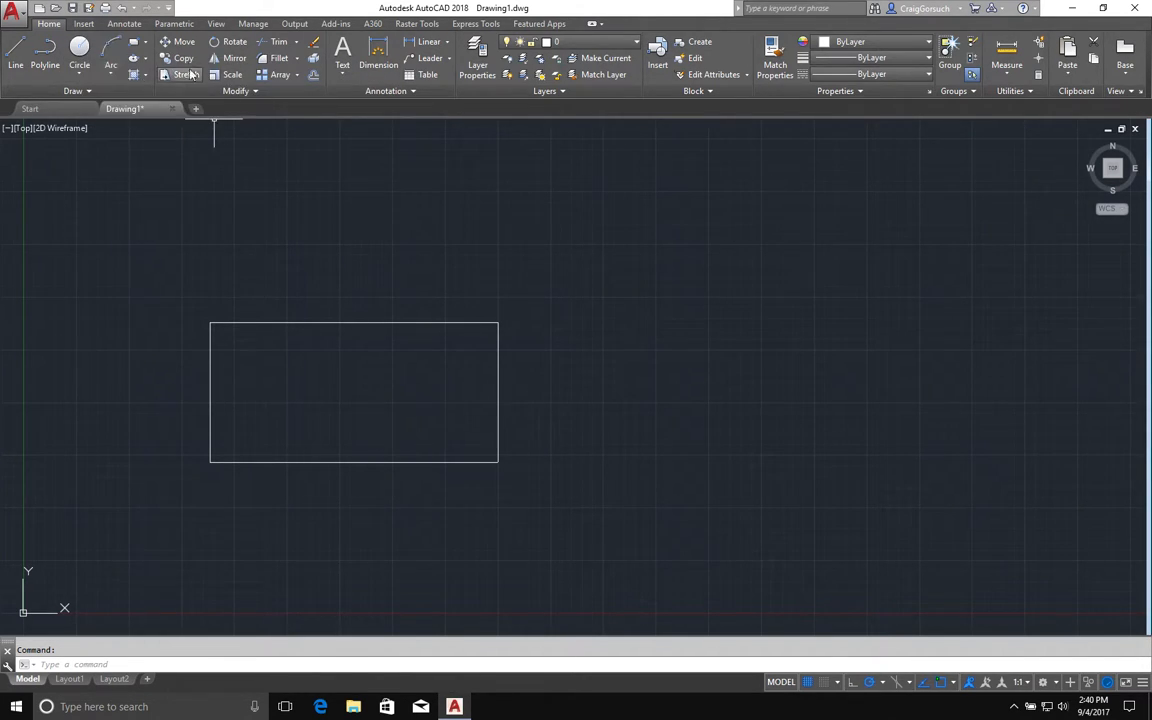
# Draw a circle by center and radius above and to the right of the rectangle
pyautogui.click(80, 52)
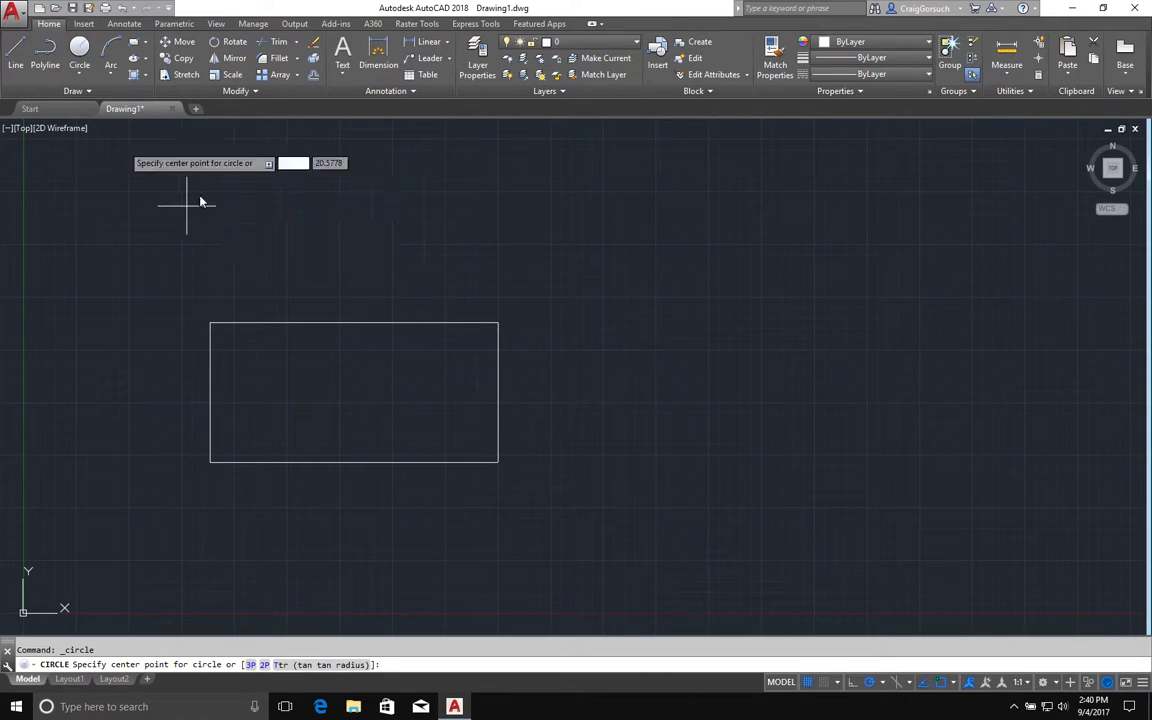
pyautogui.press('Escape')
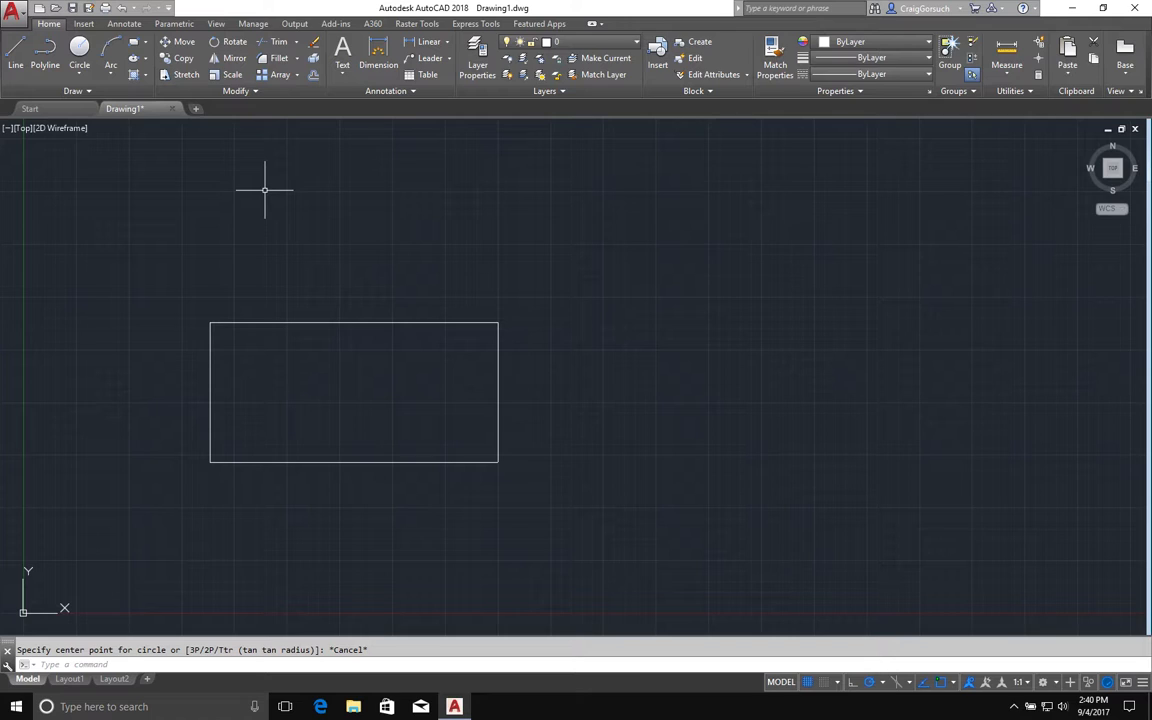
pyautogui.write('c')
pyautogui.press('Return')
pyautogui.click(729, 258)
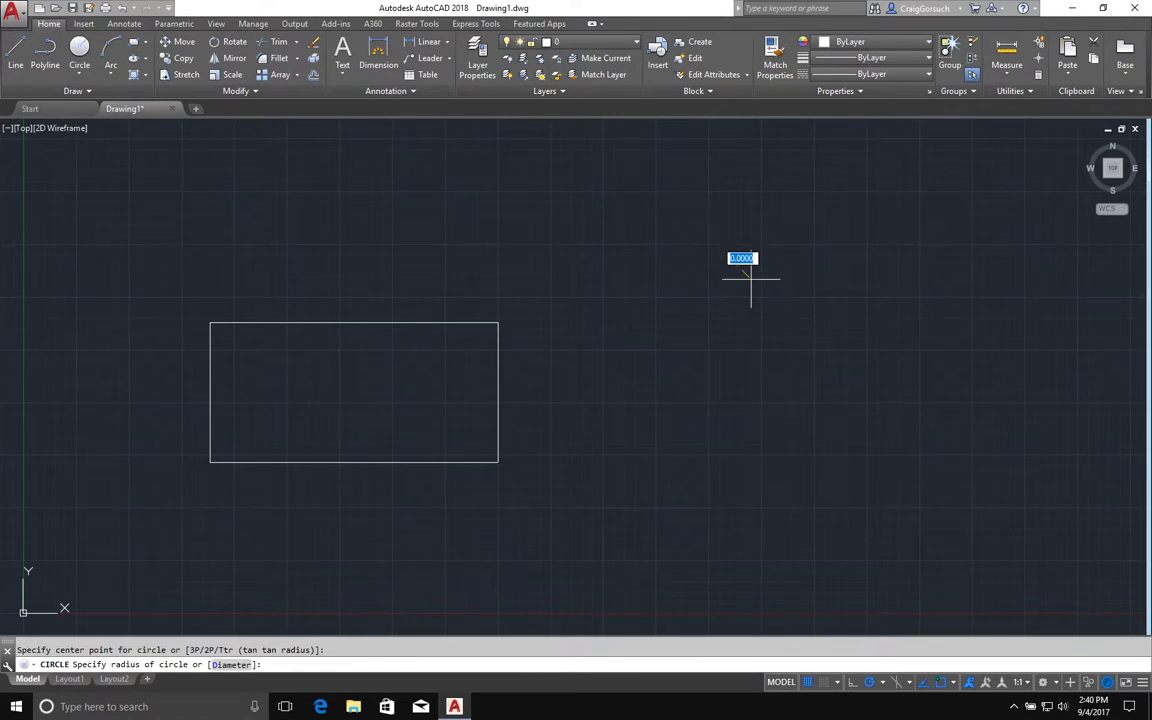
pyautogui.click(777, 302)
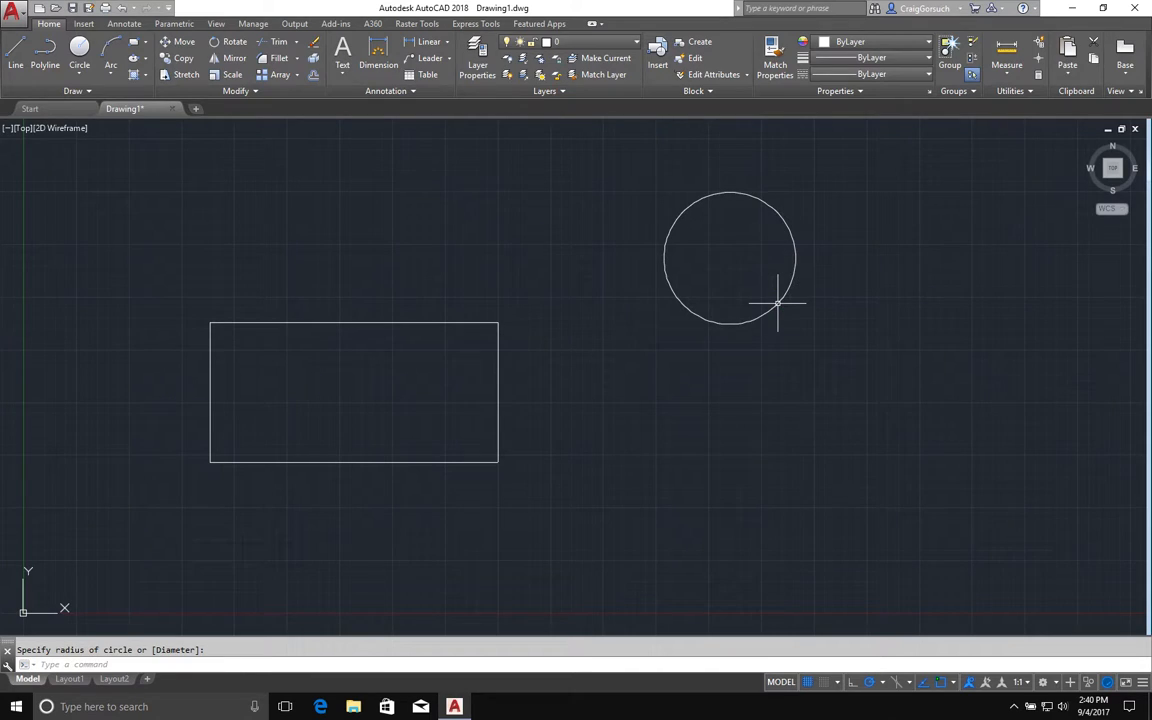
# Copy the circle from its center onto all four corners of the rectangle, starting at the upper-right corner and going clockwise
pyautogui.write('CO')
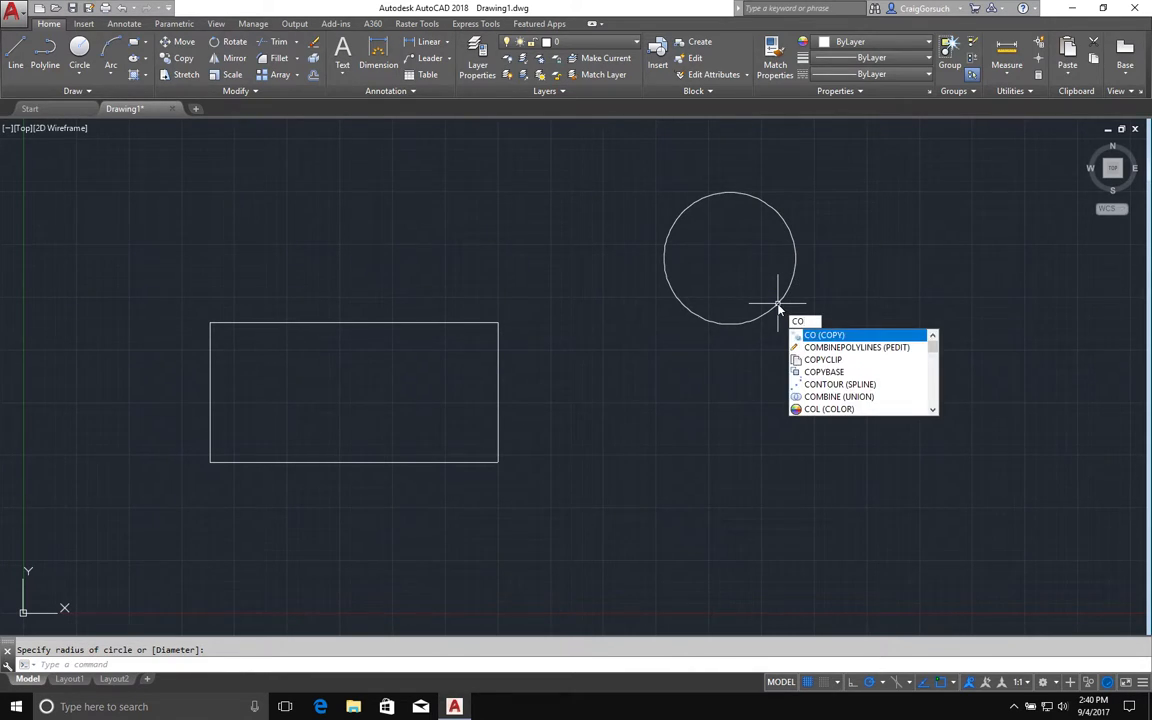
pyautogui.press('Return')
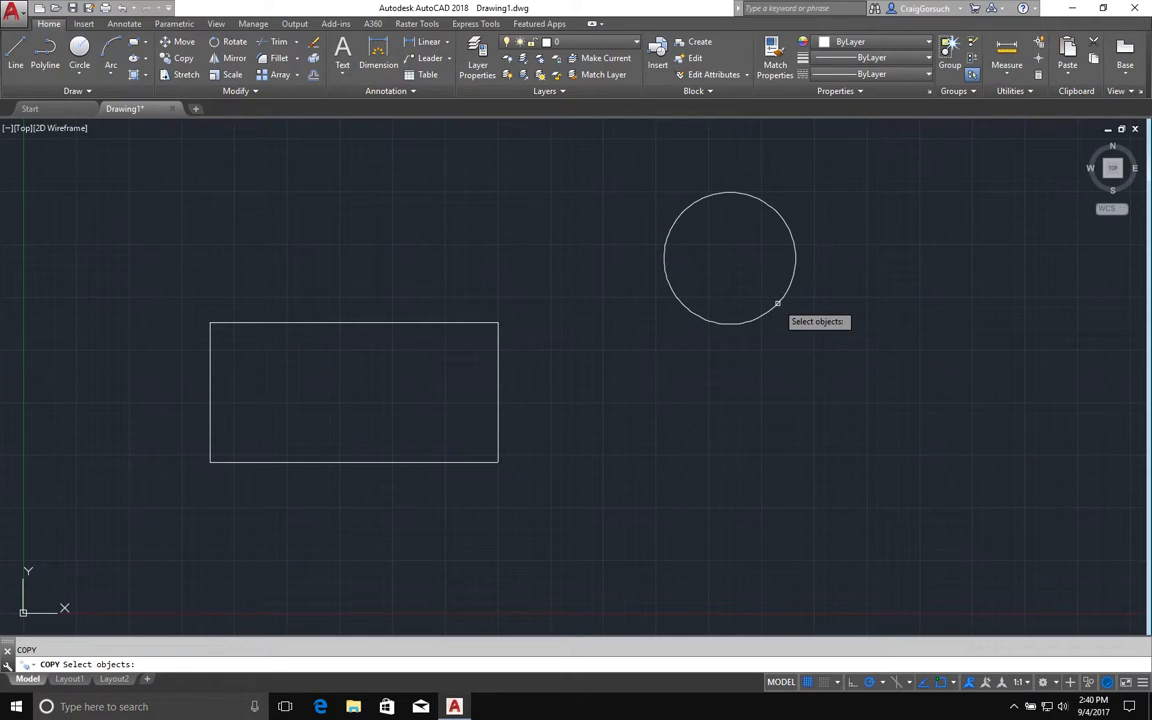
pyautogui.click(778, 302)
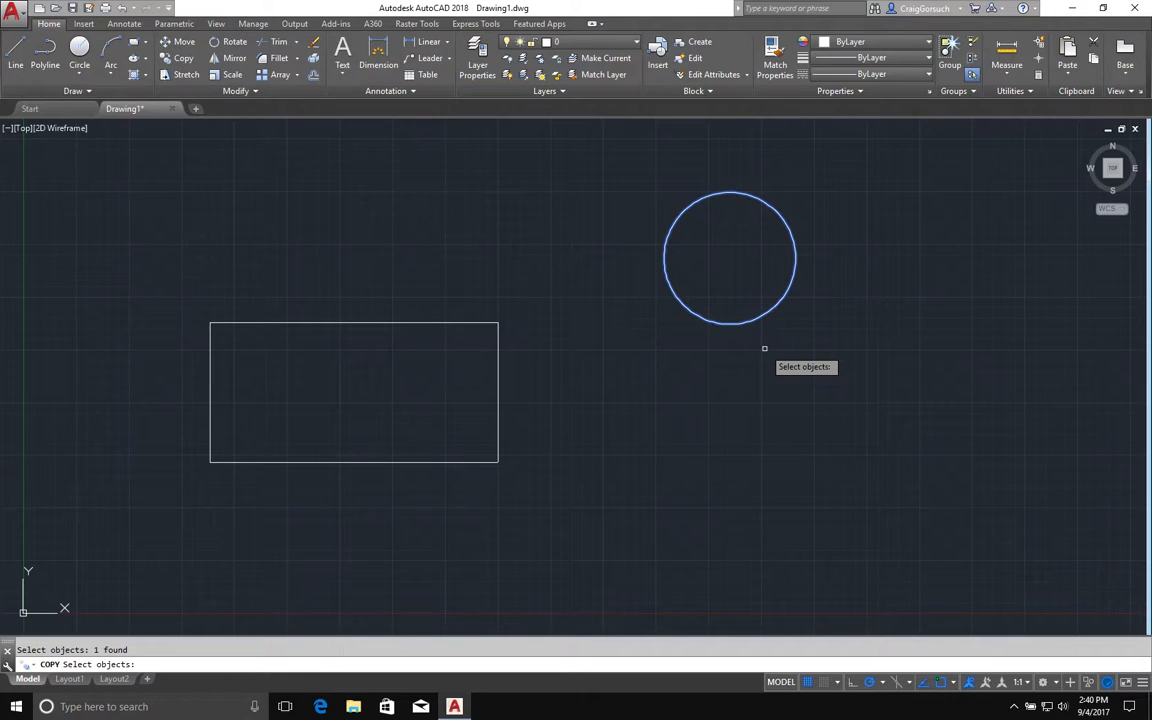
pyautogui.press('Return')
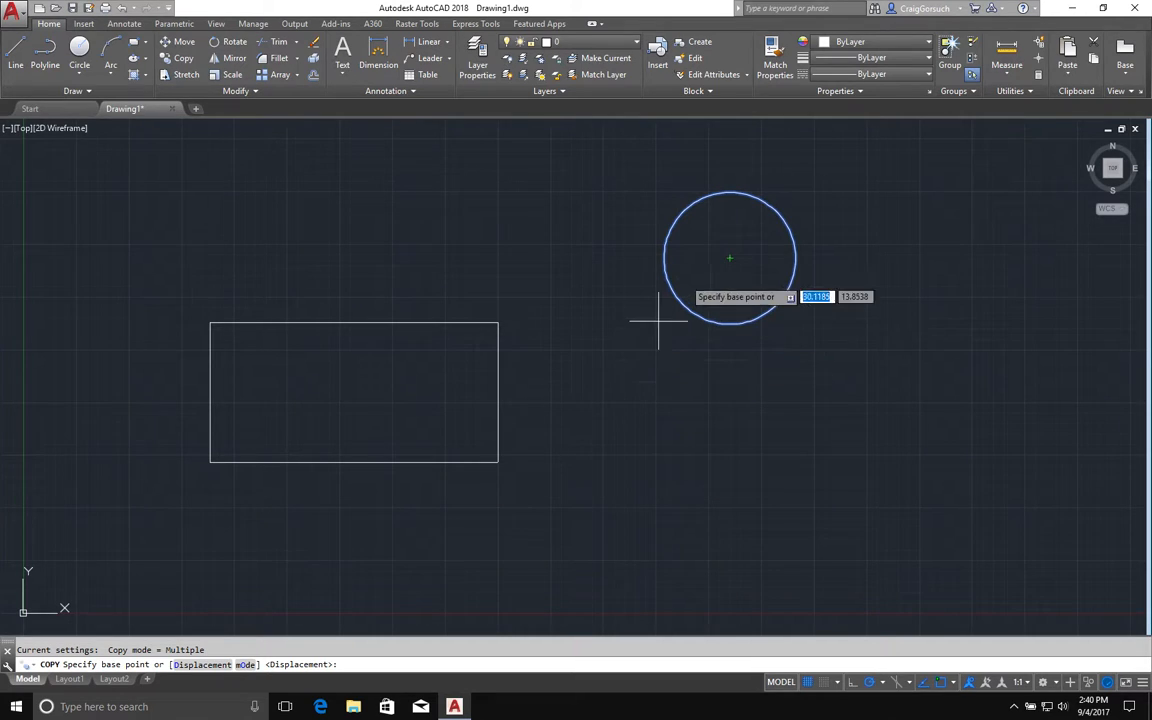
pyautogui.click(729, 258)
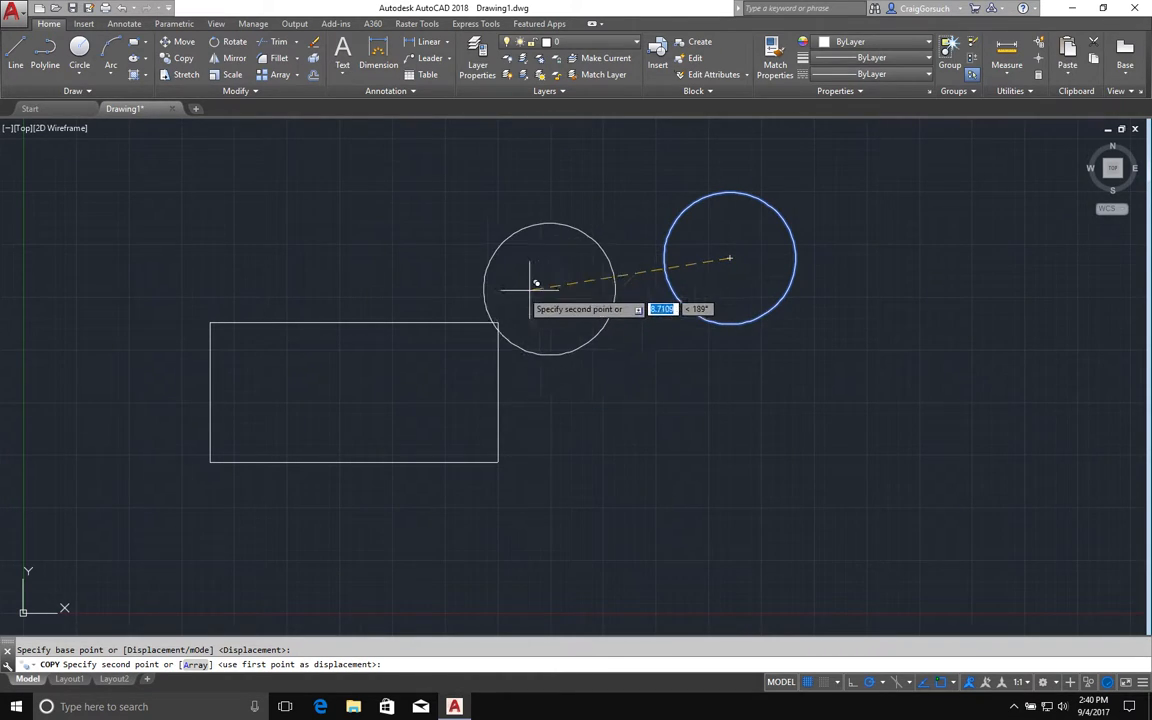
pyautogui.click(484, 318)
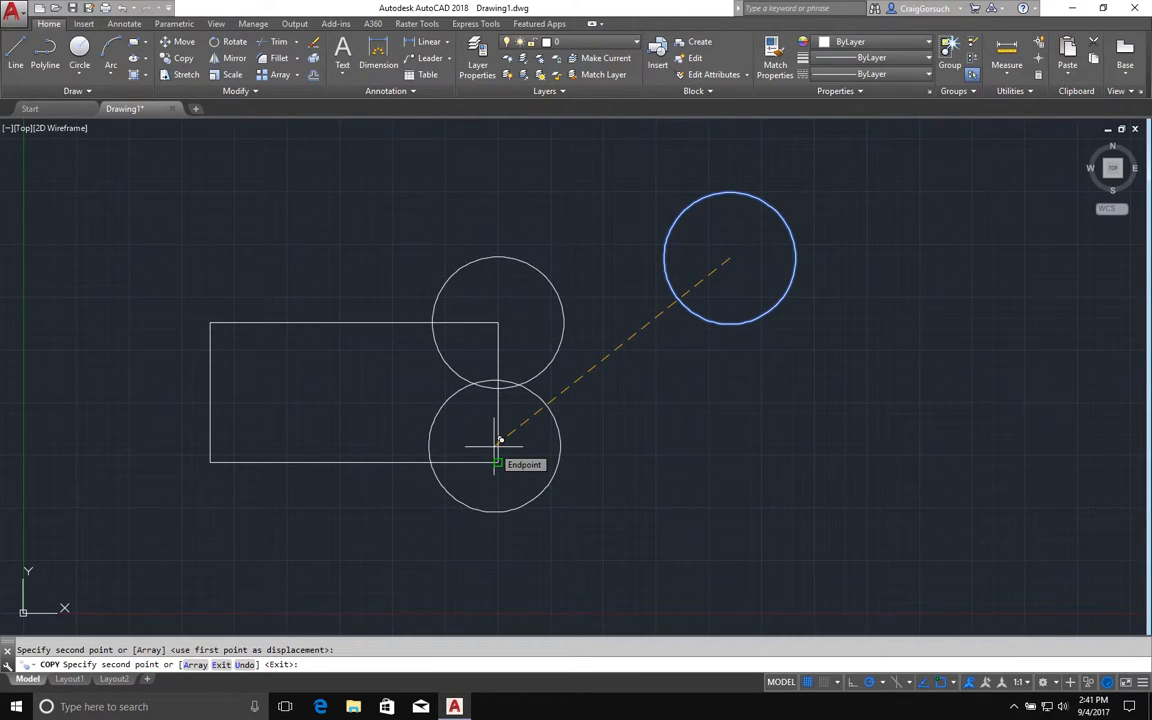
pyautogui.click(495, 444)
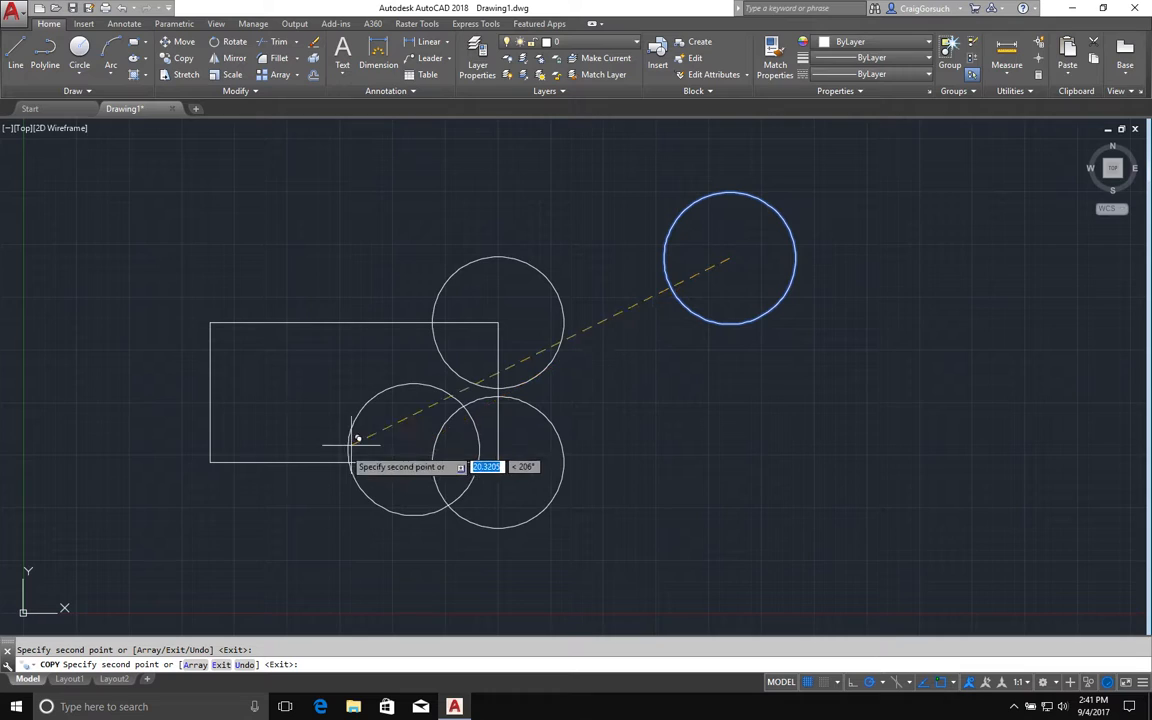
pyautogui.click(210, 462)
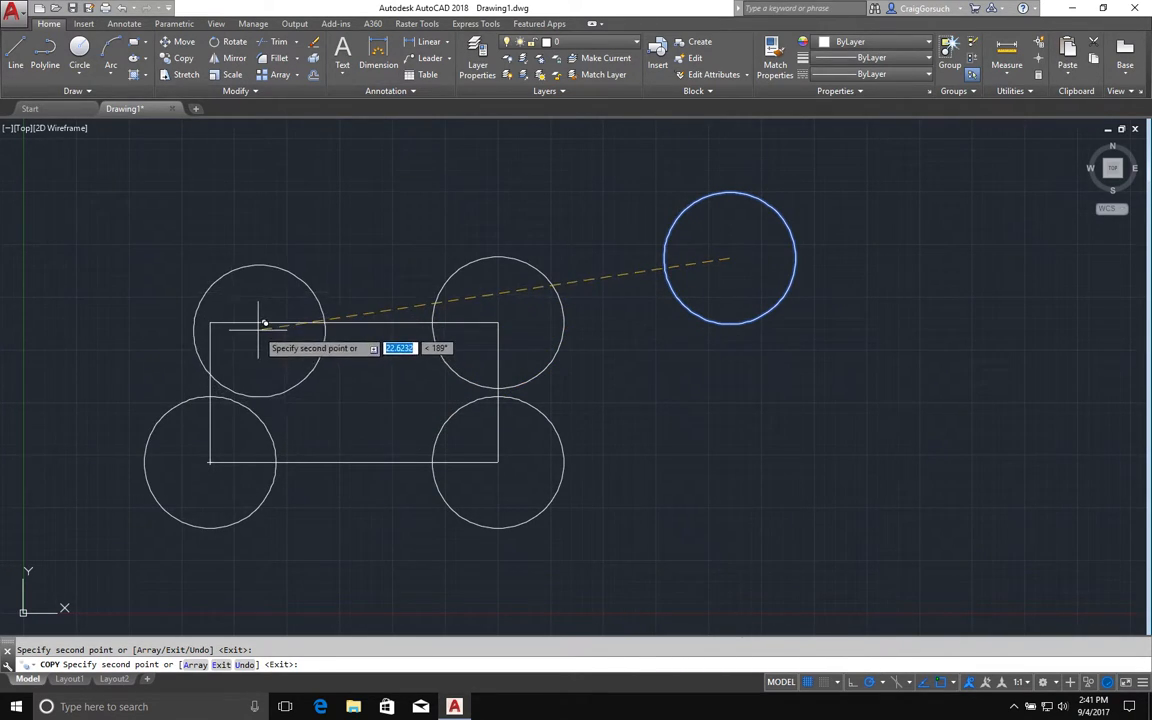
pyautogui.click(257, 321)
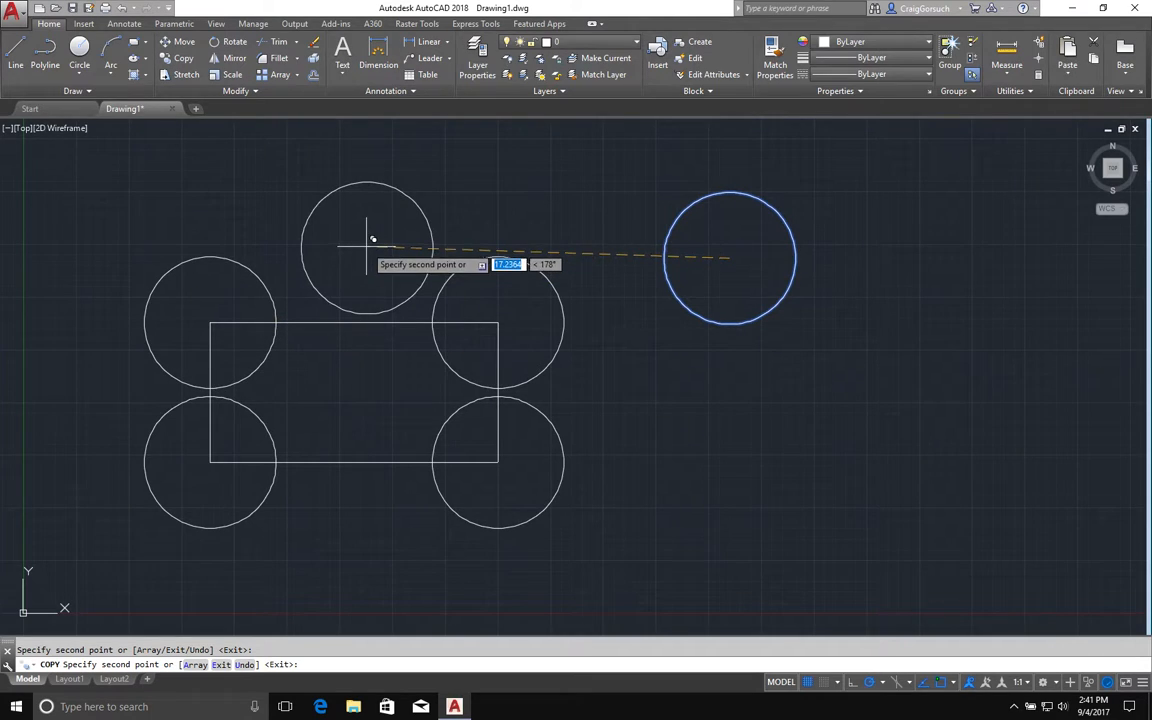
# Place five more circle copies freely, three above the rectangle and original circle and two below the original, and finish the Copy command
pyautogui.click(431, 163)
pyautogui.click(608, 170)
pyautogui.click(795, 182)
pyautogui.click(929, 394)
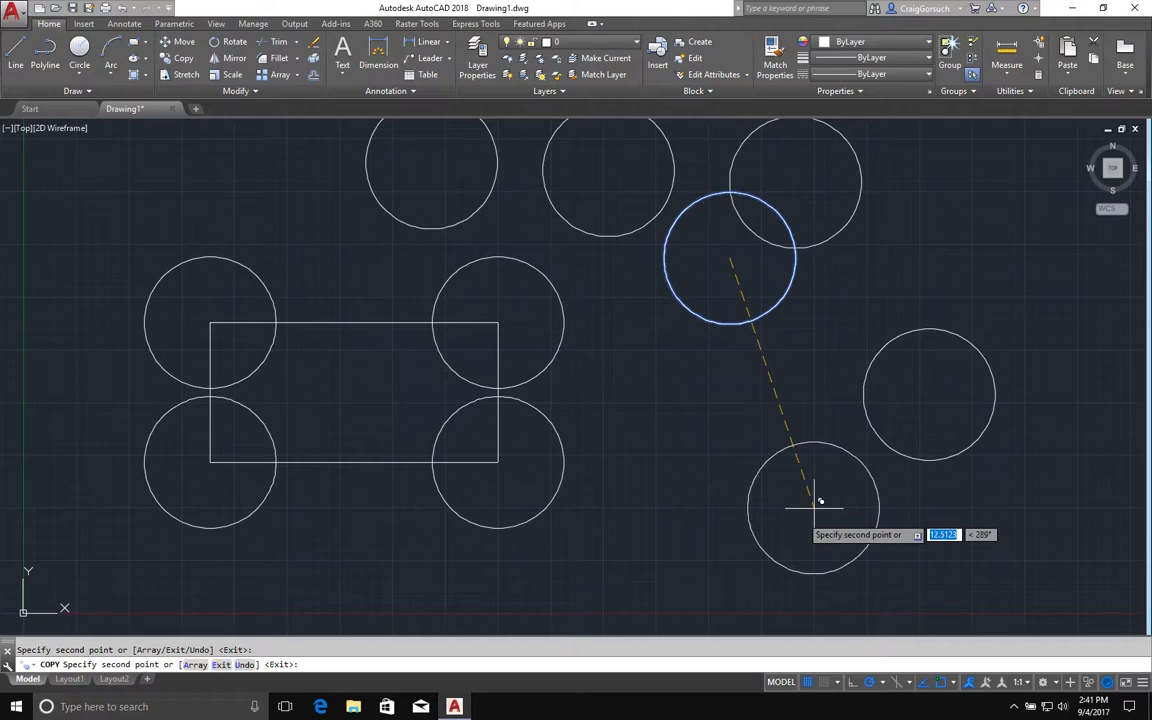
pyautogui.click(772, 527)
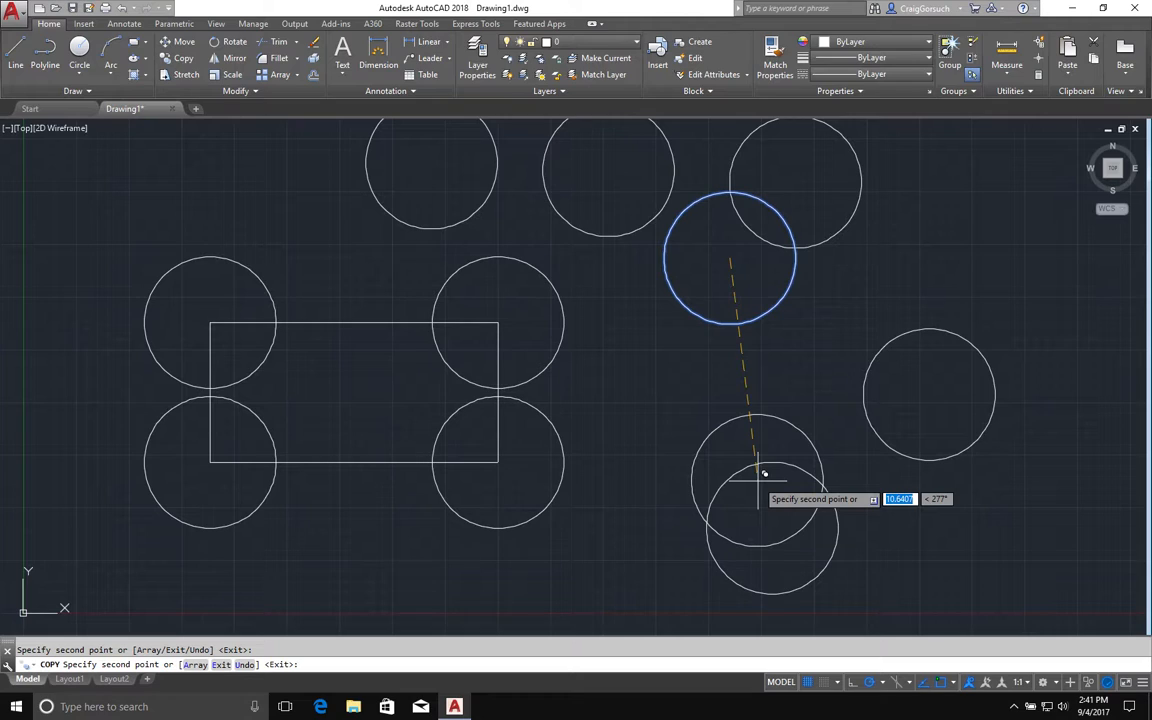
pyautogui.press('Return')
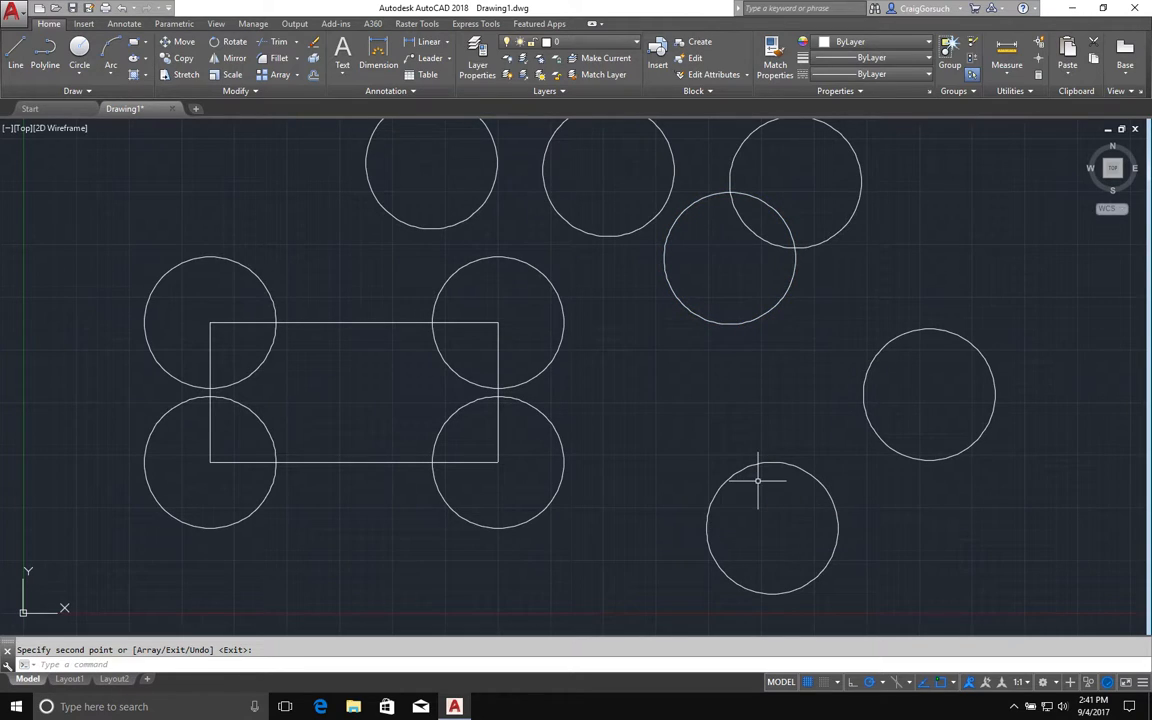